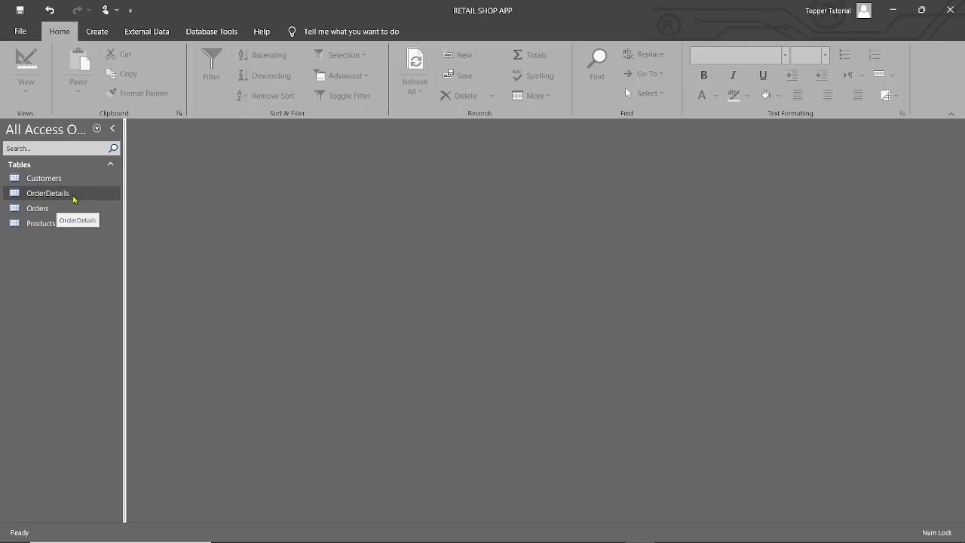
# Step: Review the related orders of each of the three customers in the Customers table, then close the table
pyautogui.doubleClick(66, 179)
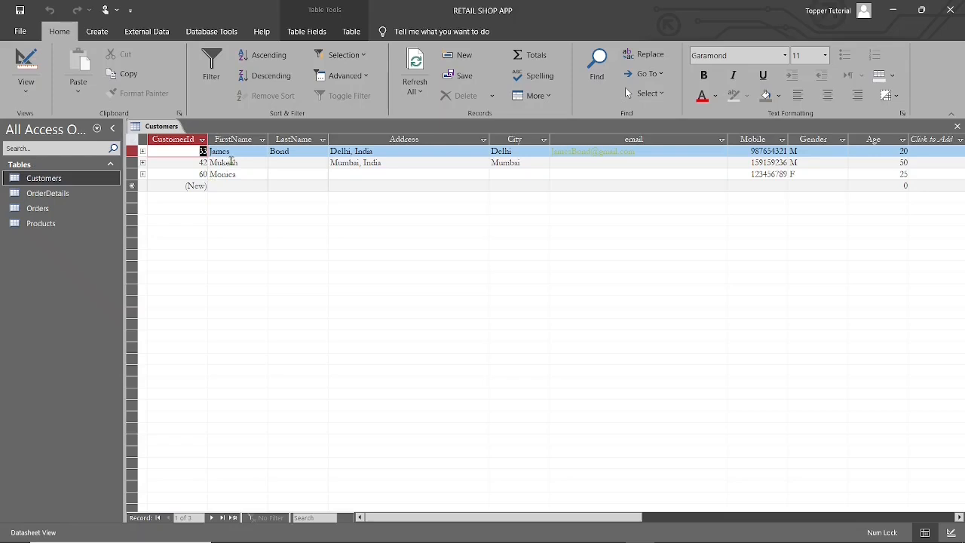
pyautogui.click(143, 151)
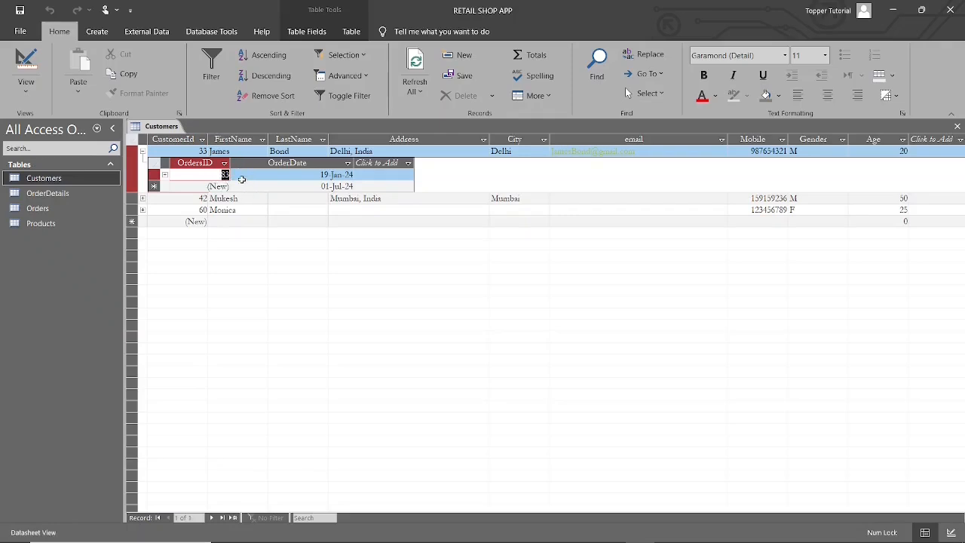
pyautogui.click(143, 152)
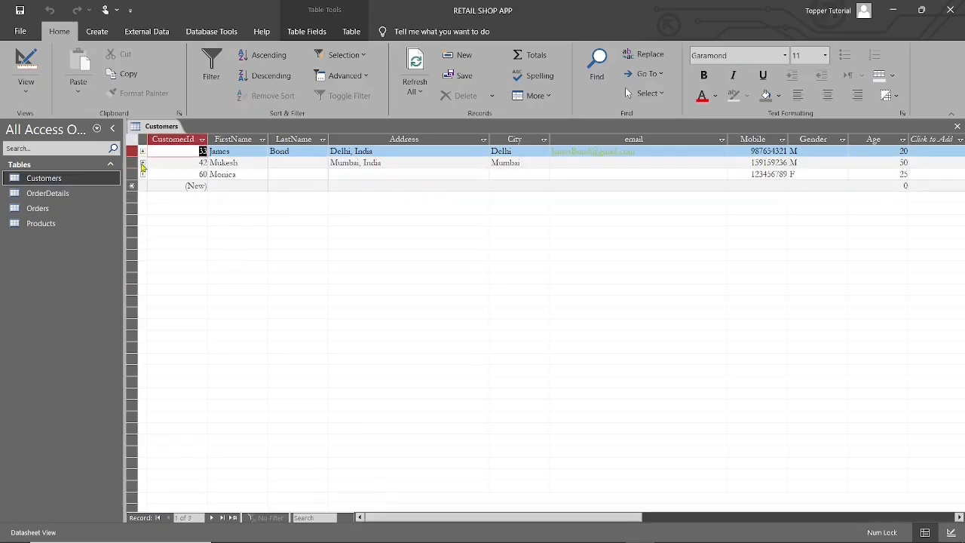
pyautogui.click(143, 163)
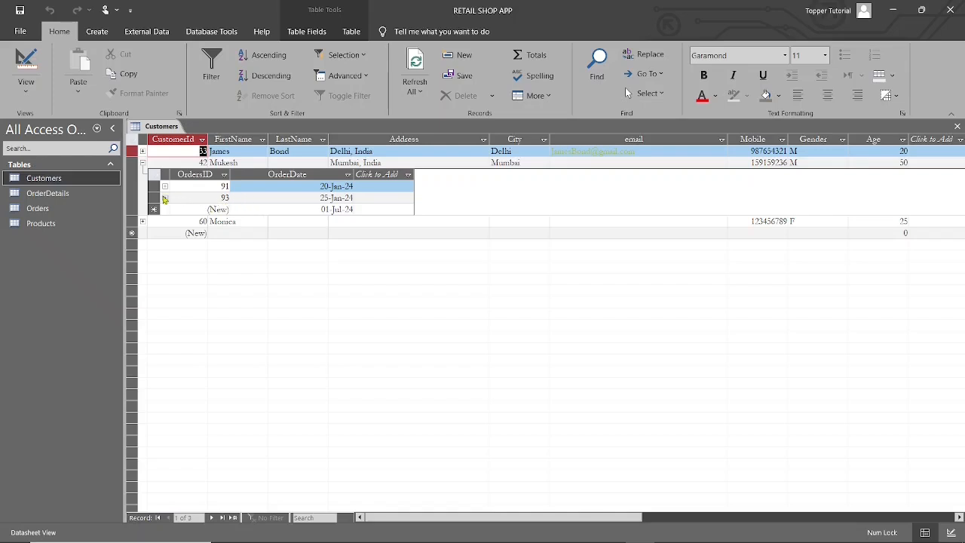
pyautogui.click(142, 163)
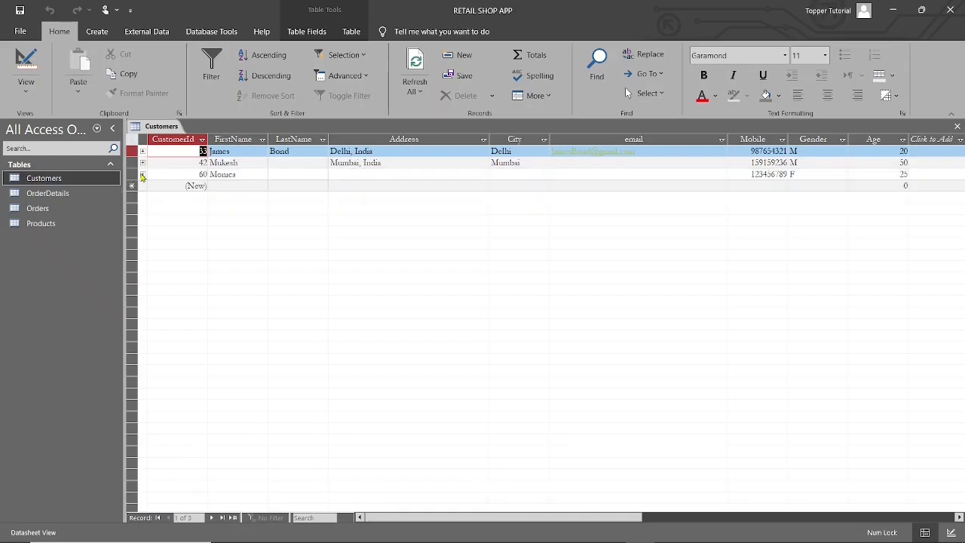
pyautogui.click(142, 174)
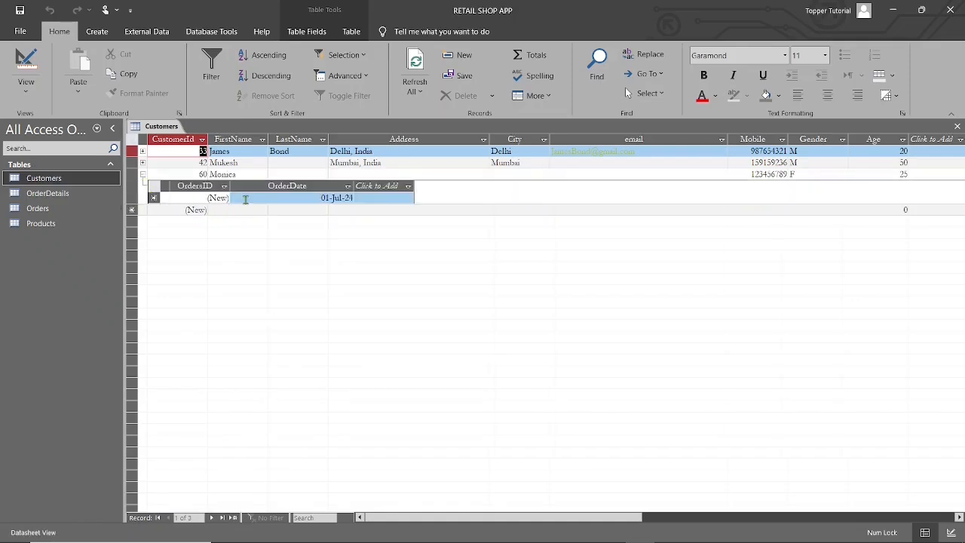
pyautogui.click(142, 174)
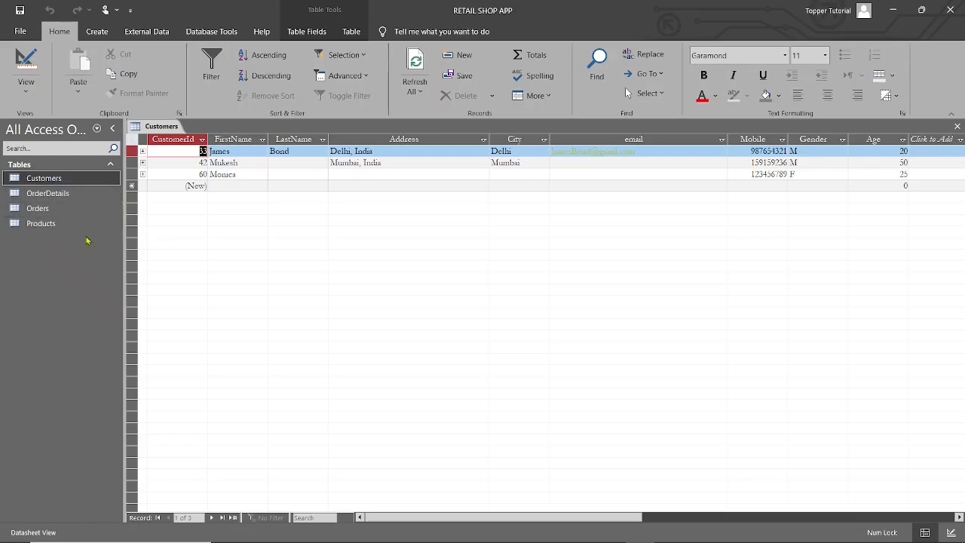
pyautogui.click(959, 128)
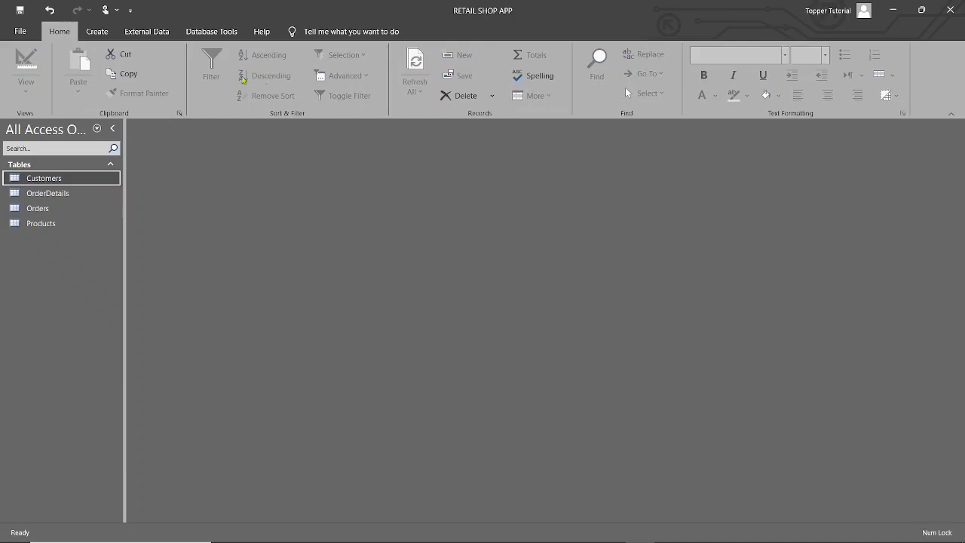
# Step: Examine the relationships between the Customers, Orders, OrderDetails and Products tables, then close the diagram
pyautogui.click(213, 31)
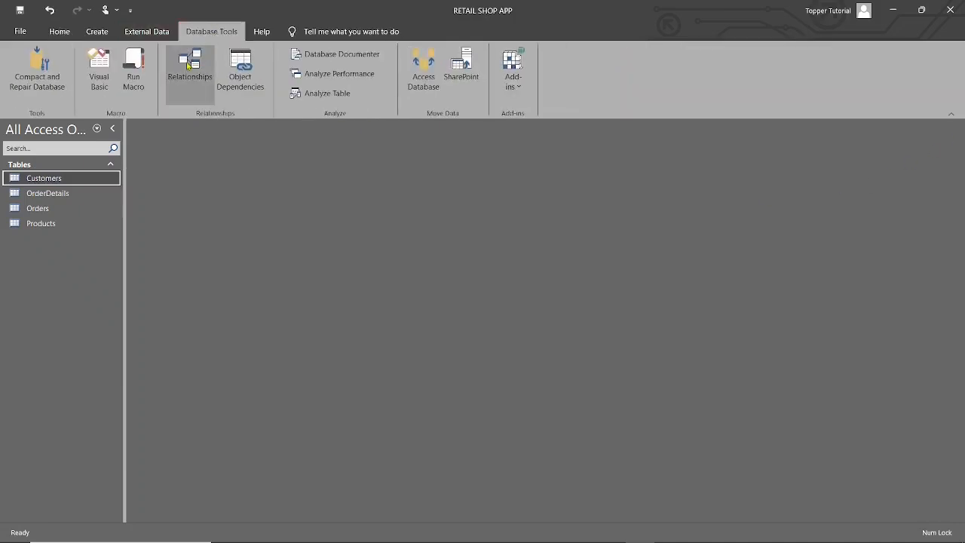
pyautogui.click(189, 65)
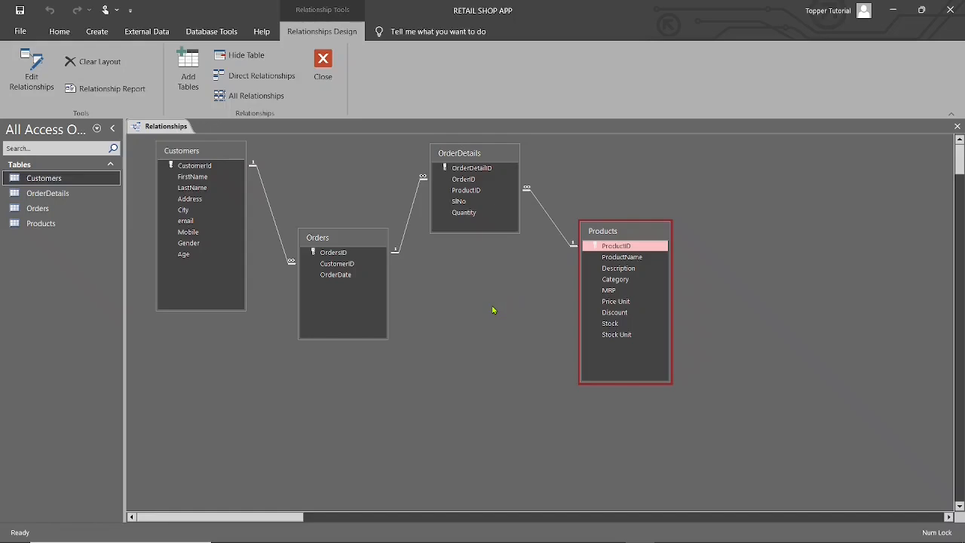
pyautogui.click(956, 127)
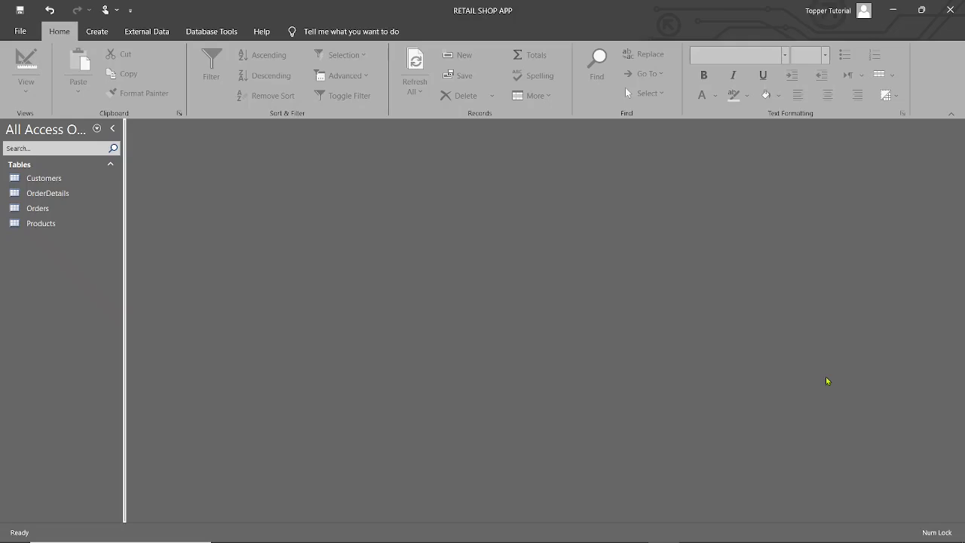
# Step: Create a new query in design view containing the Customers, OrderDetails, Orders and Products tables
pyautogui.click(44, 178)
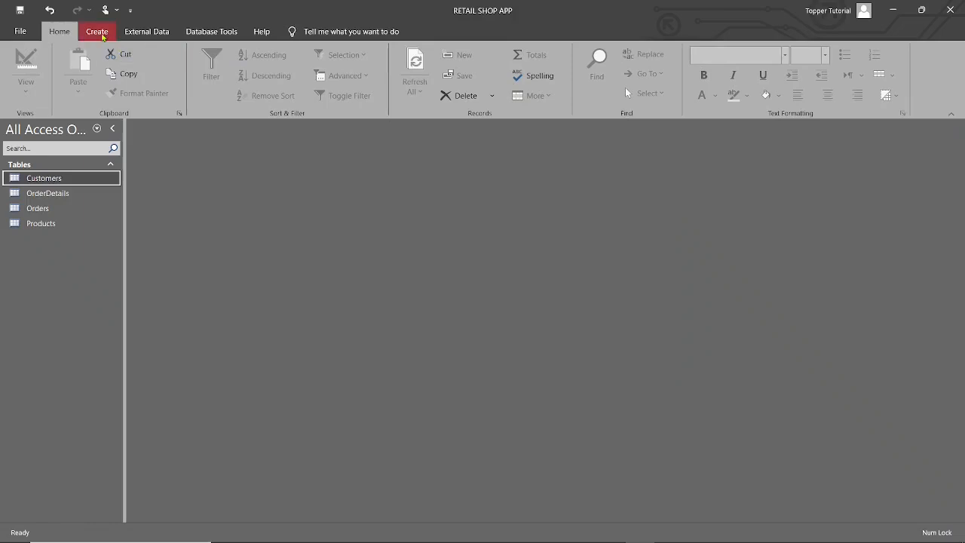
pyautogui.click(98, 33)
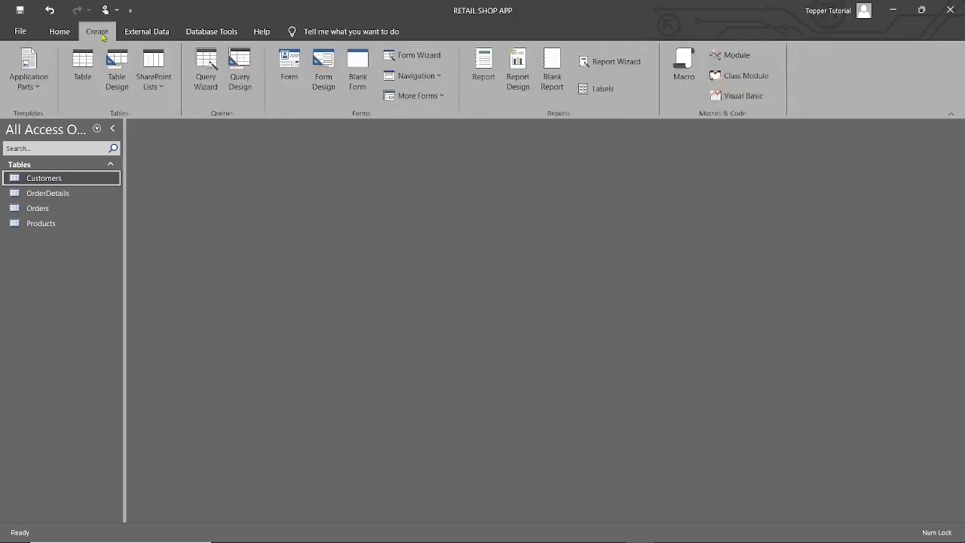
pyautogui.click(241, 70)
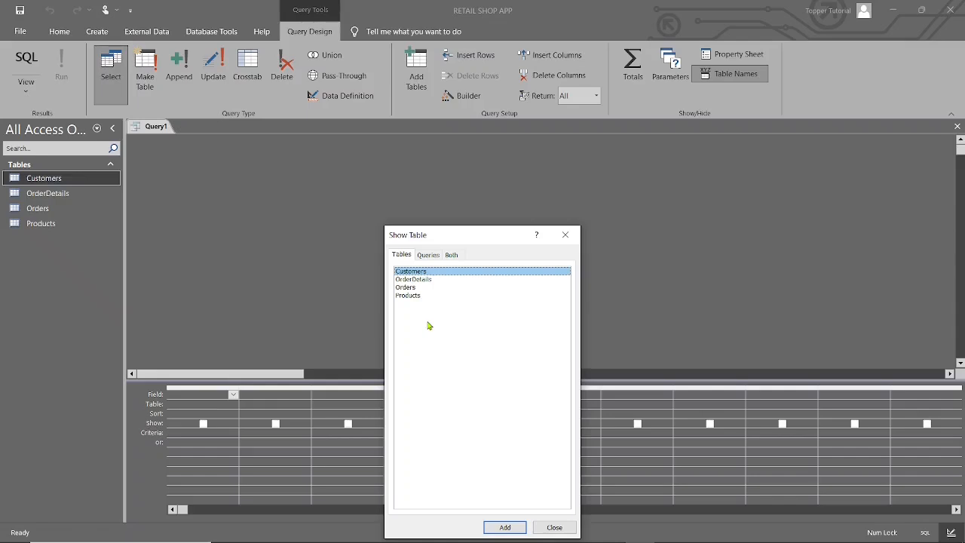
pyautogui.keyDown('shift'); pyautogui.click(412, 280); pyautogui.keyUp('shift')
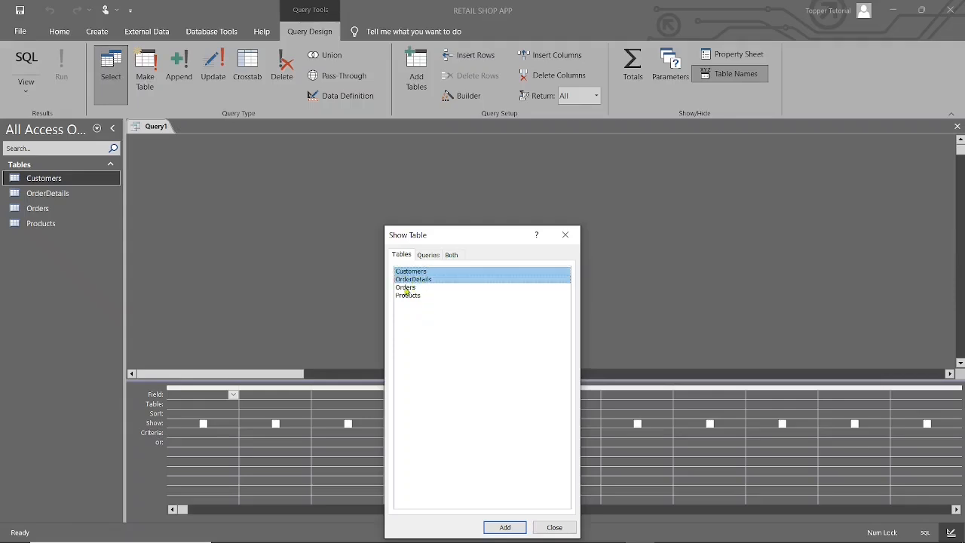
pyautogui.keyDown('shift'); pyautogui.click(407, 289); pyautogui.keyUp('shift')
pyautogui.keyDown('shift'); pyautogui.click(406, 297); pyautogui.keyUp('shift')
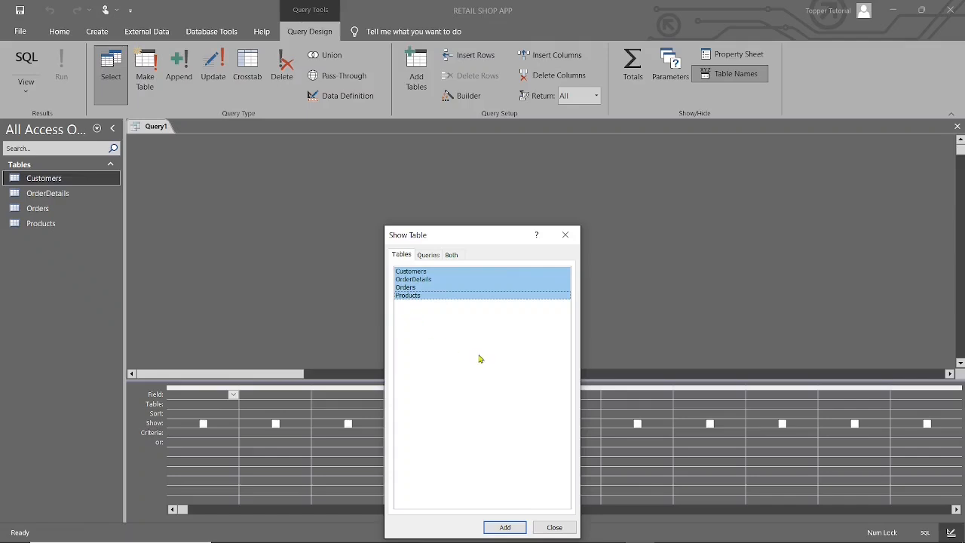
pyautogui.click(505, 529)
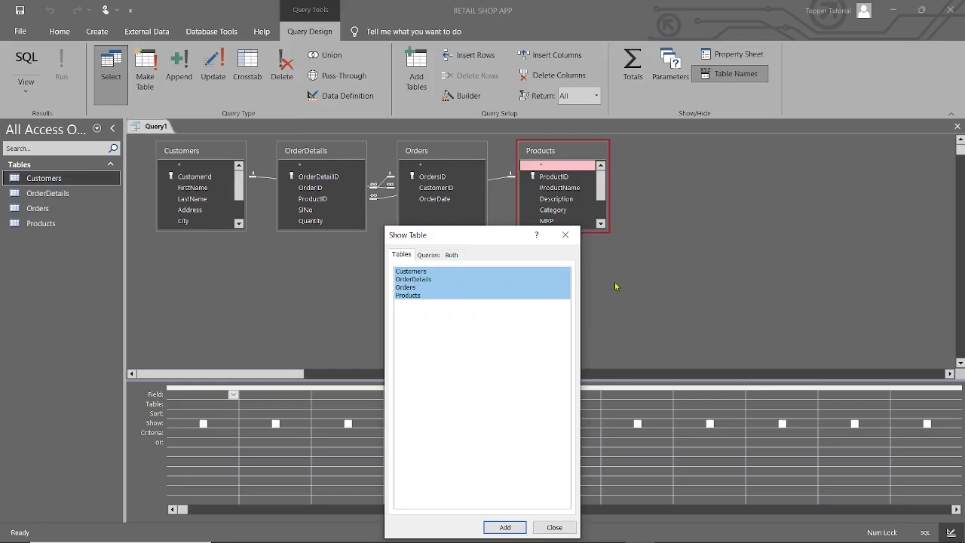
pyautogui.click(565, 235)
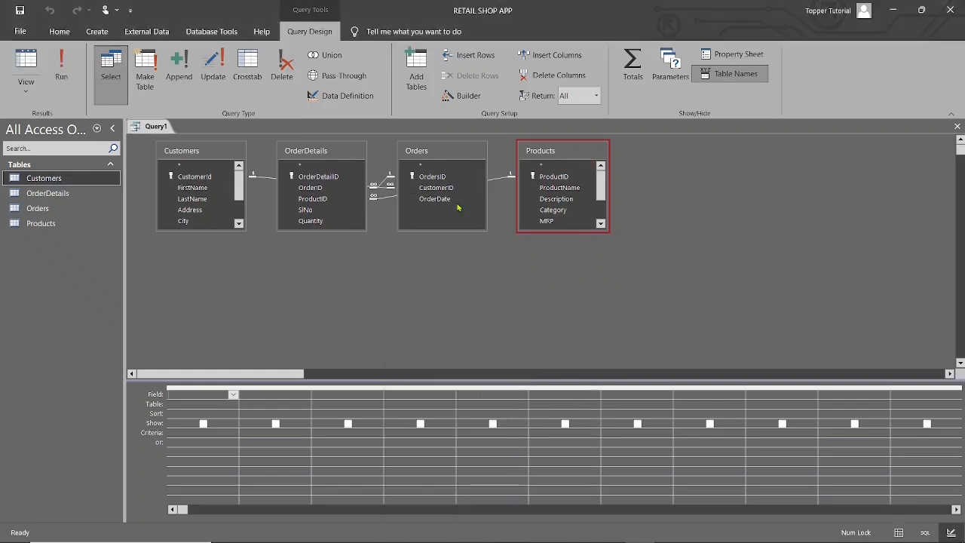
# Step: Arrange the query's tables in the order Customers, Orders, OrderDetails, Products, and enlarge Customers and Products to show all their fields
pyautogui.moveTo(331, 150); pyautogui.dragTo(456, 230)
pyautogui.moveTo(450, 154); pyautogui.dragTo(333, 194)
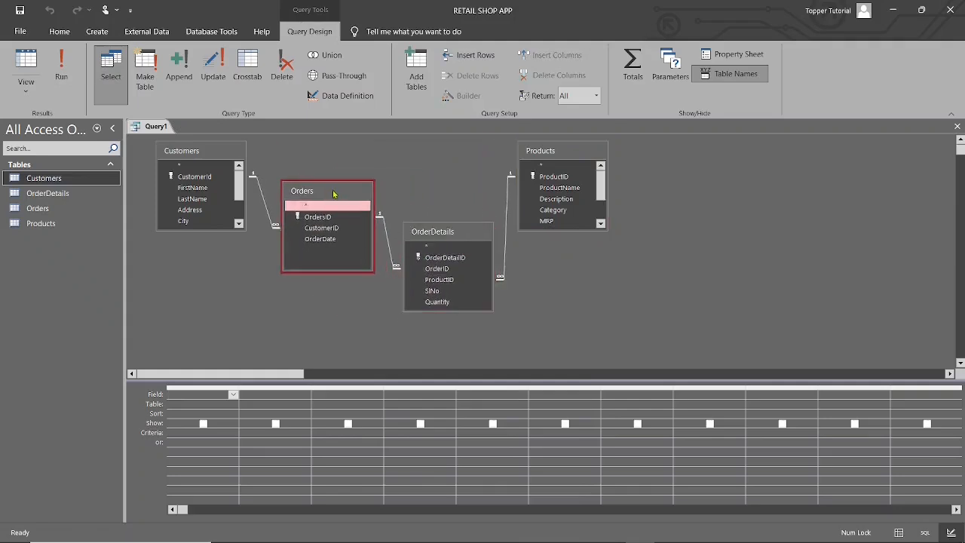
pyautogui.moveTo(455, 233); pyautogui.dragTo(451, 160)
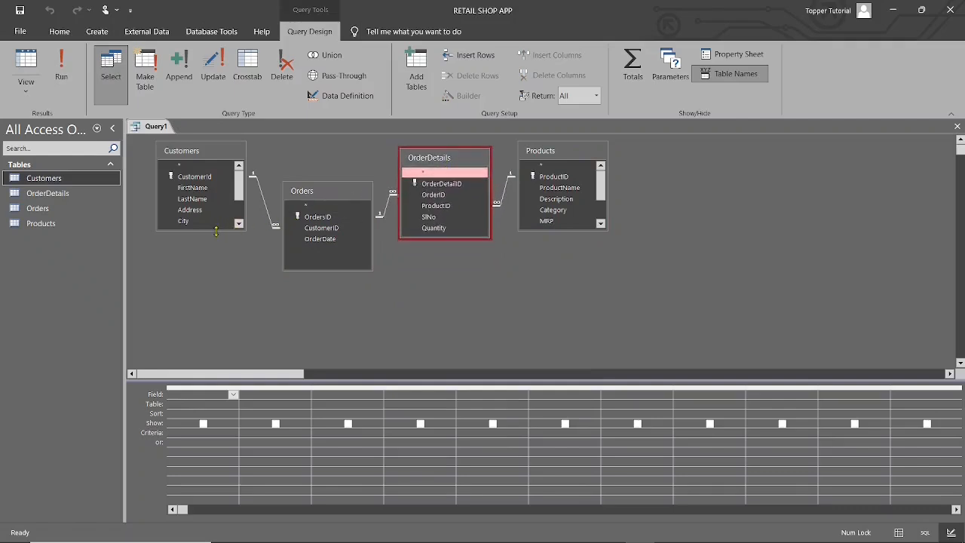
pyautogui.moveTo(216, 232); pyautogui.dragTo(211, 299)
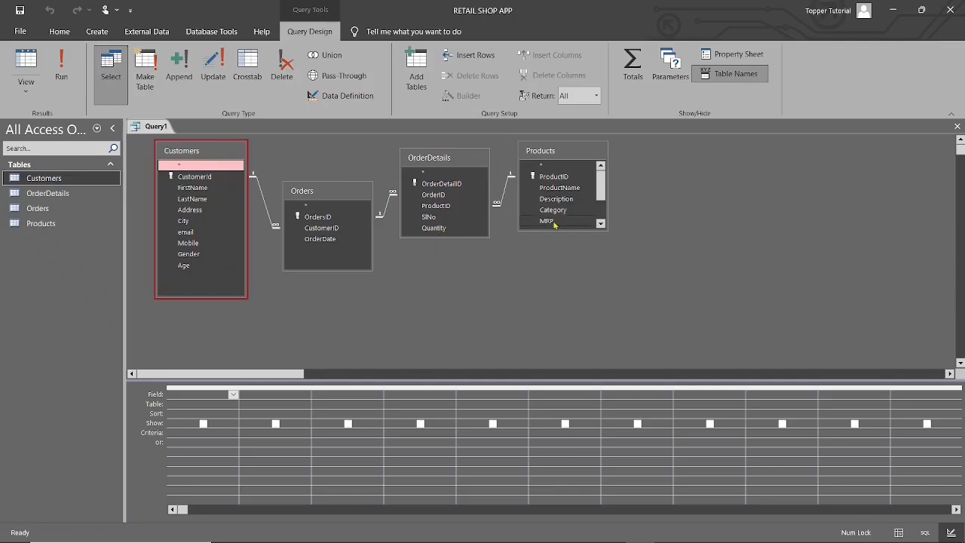
pyautogui.moveTo(554, 230); pyautogui.dragTo(554, 298)
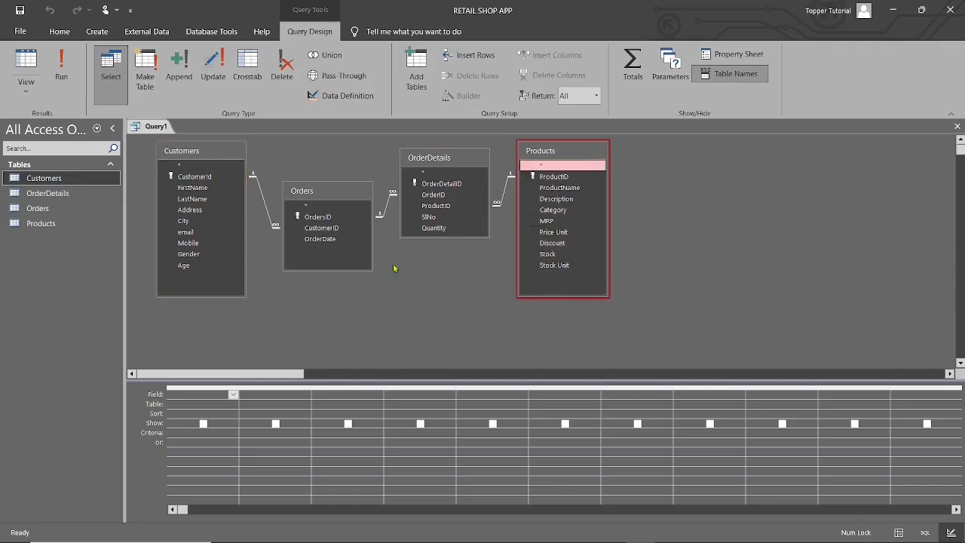
# Step: Add CustomerId, FirstName, OrdersID, OrderDate, OrderDetailID, ProductID and Quantity from OrderDetails, and ProductName to the query grid
pyautogui.doubleClick(198, 177)
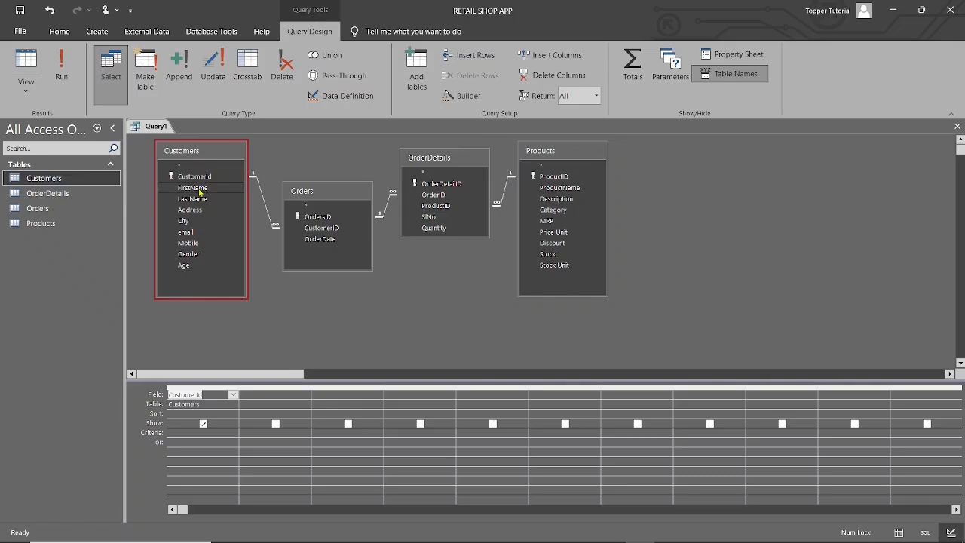
pyautogui.doubleClick(197, 188)
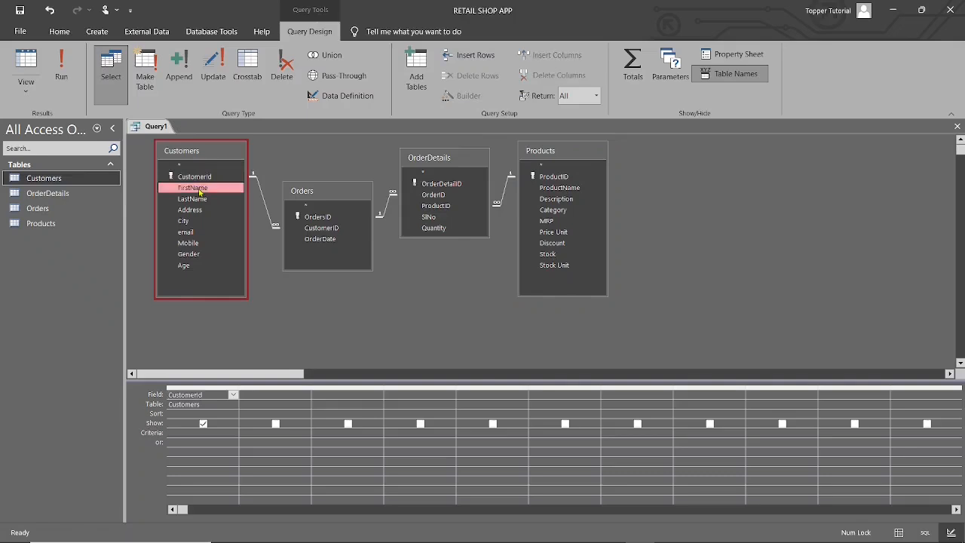
pyautogui.doubleClick(330, 217)
pyautogui.doubleClick(332, 239)
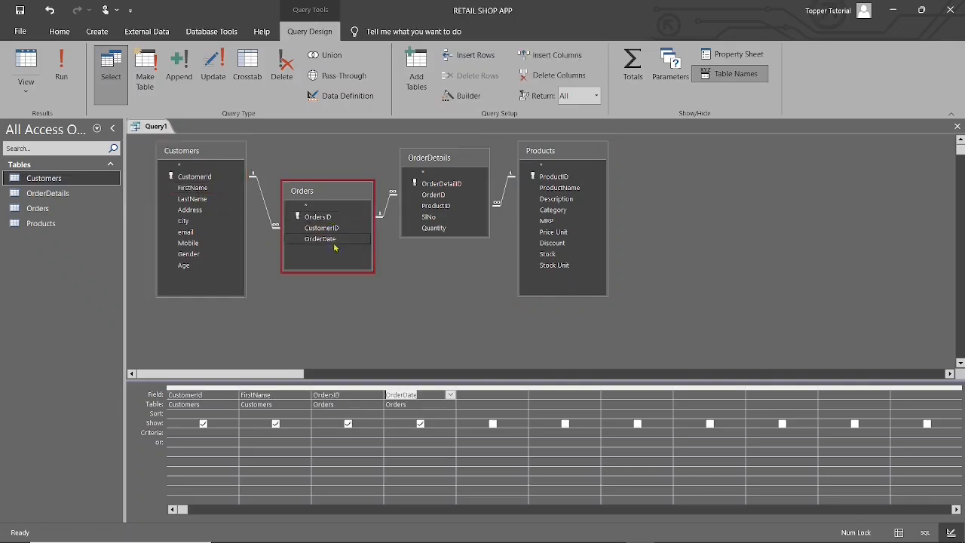
pyautogui.doubleClick(447, 184)
pyautogui.doubleClick(442, 205)
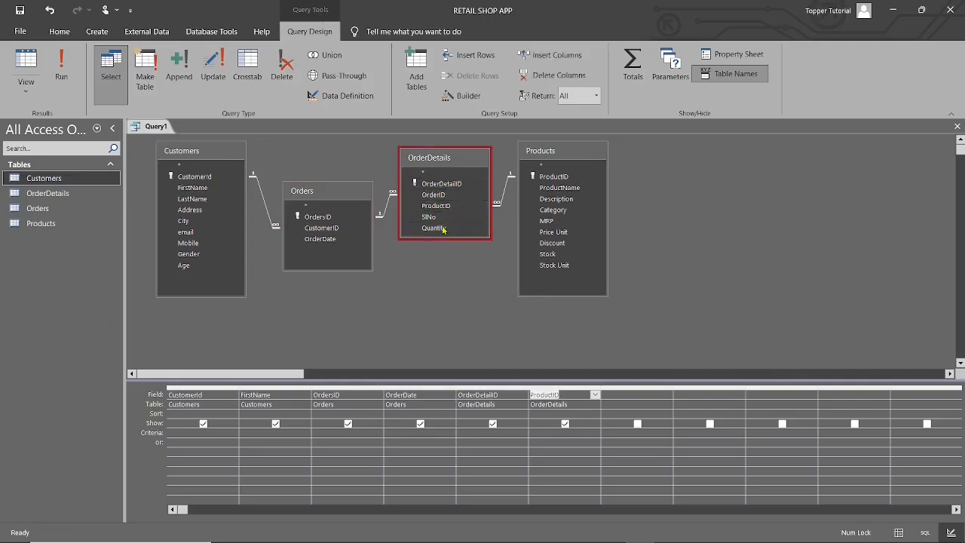
pyautogui.doubleClick(435, 229)
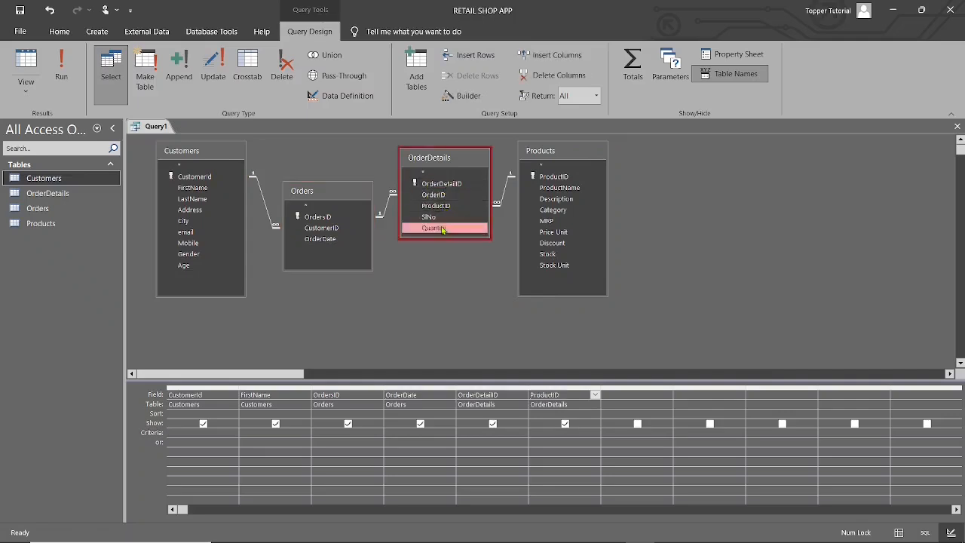
pyautogui.doubleClick(558, 188)
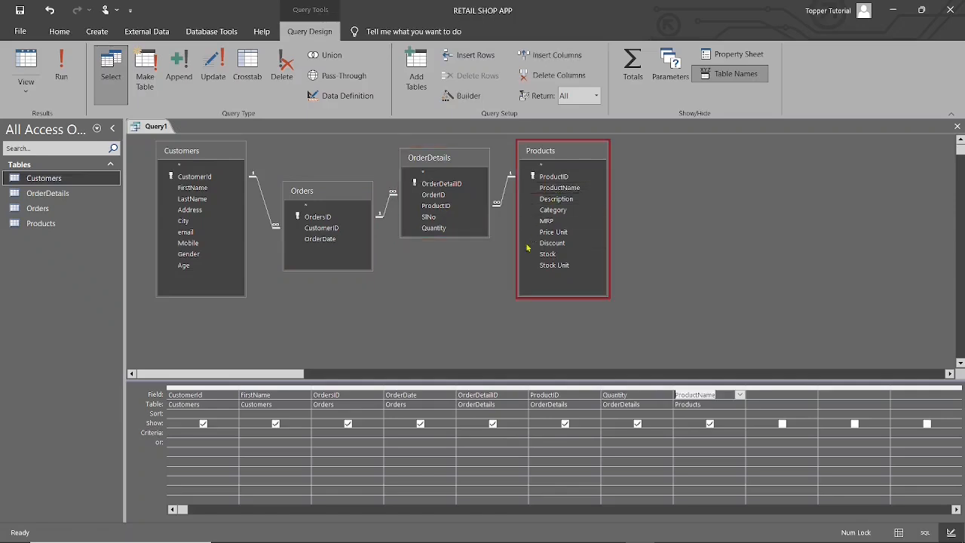
# Step: Run the query with one specific customer ID as the CustomerId criterion, then return to design view
pyautogui.click(194, 432)
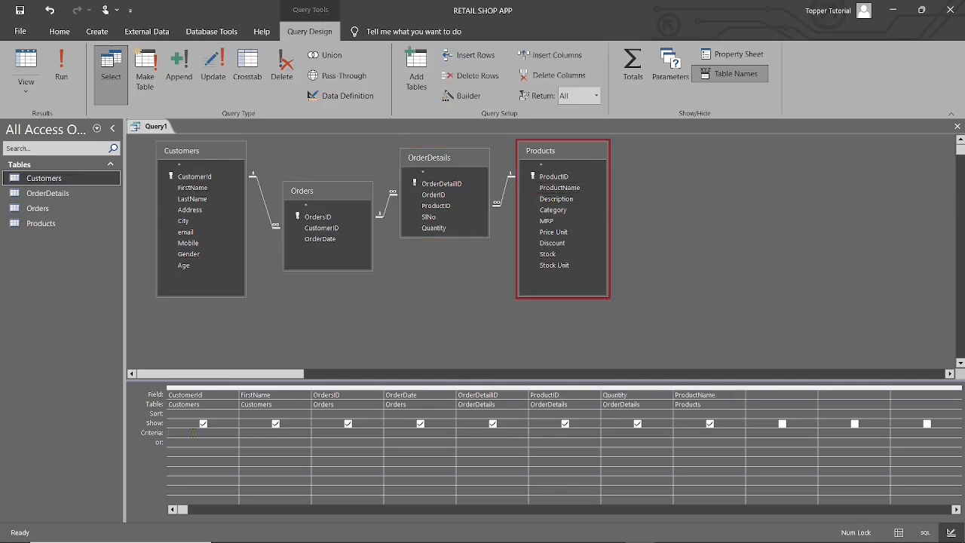
pyautogui.write('33')
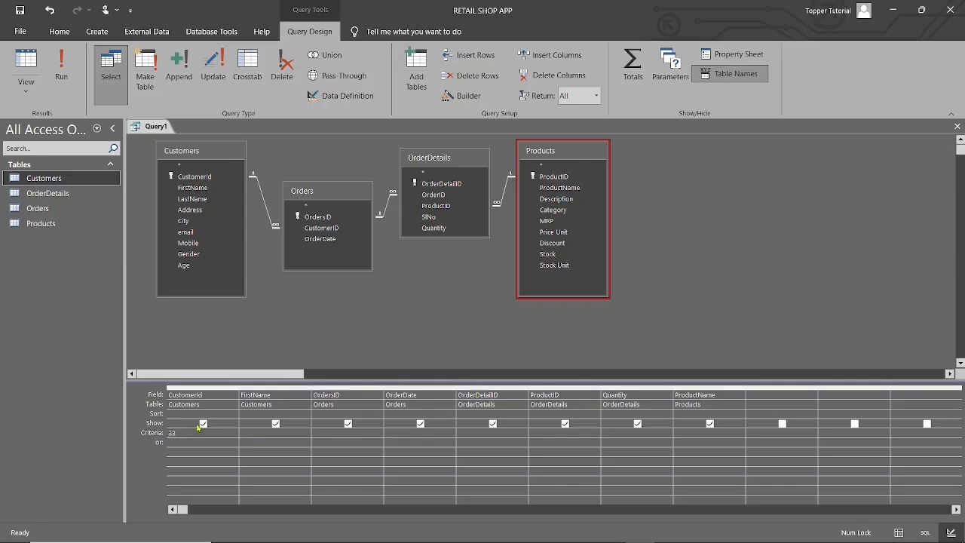
pyautogui.click(60, 69)
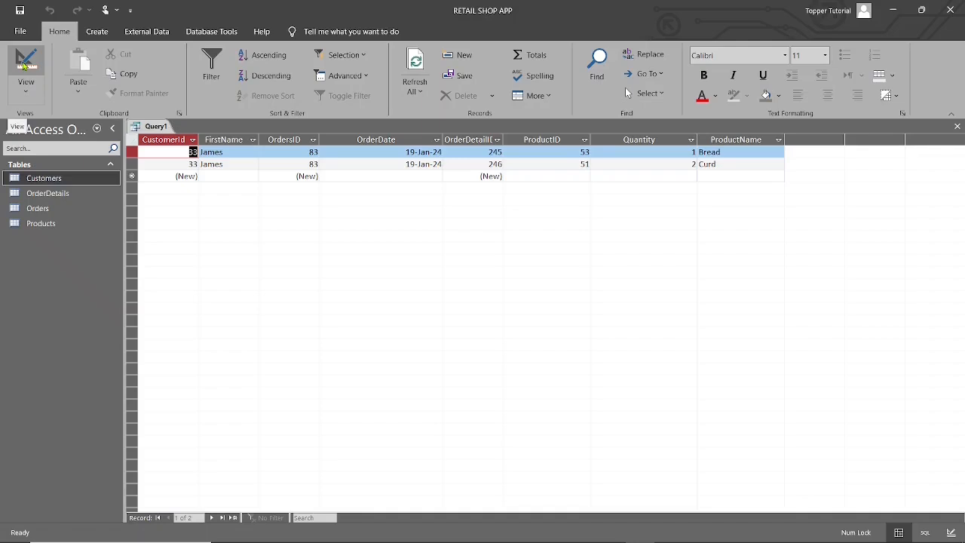
pyautogui.click(25, 66)
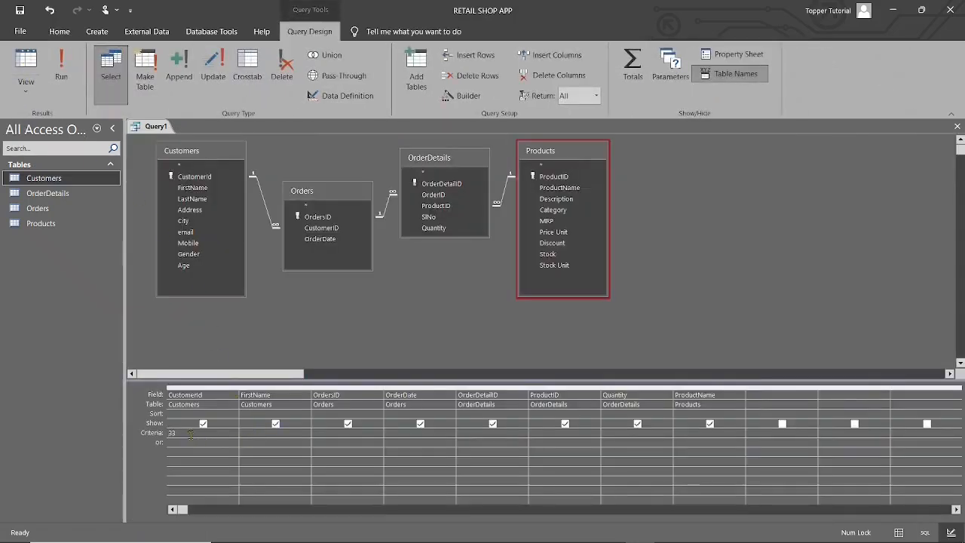
# Step: Set the CustomerId criterion to the parameter prompt [Enter Customer Id]
pyautogui.moveTo(190, 434); pyautogui.dragTo(134, 435)
pyautogui.write('[Enter Customer Id]')
# Step: Run the parameter query and enter a customer ID at the prompt to list that customer's orders
pyautogui.click(53, 70)
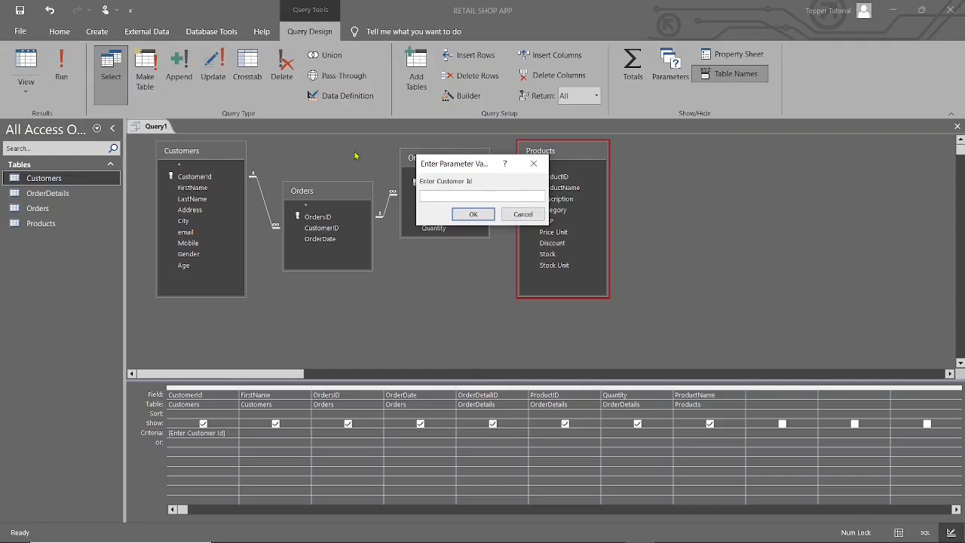
pyautogui.write('42')
pyautogui.click(479, 213)
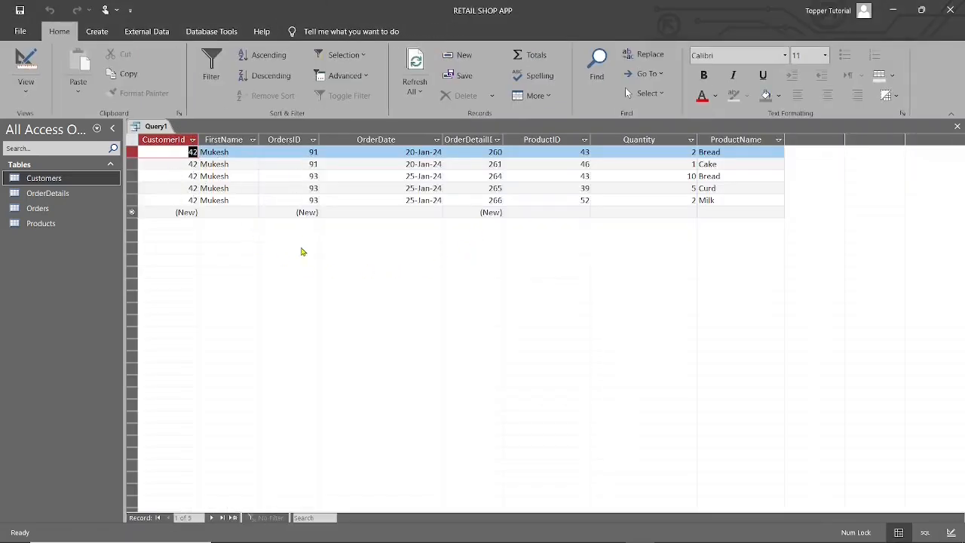
# Step: Close the parameter query and save it under the name MultipleTableQuery
pyautogui.click(958, 127)
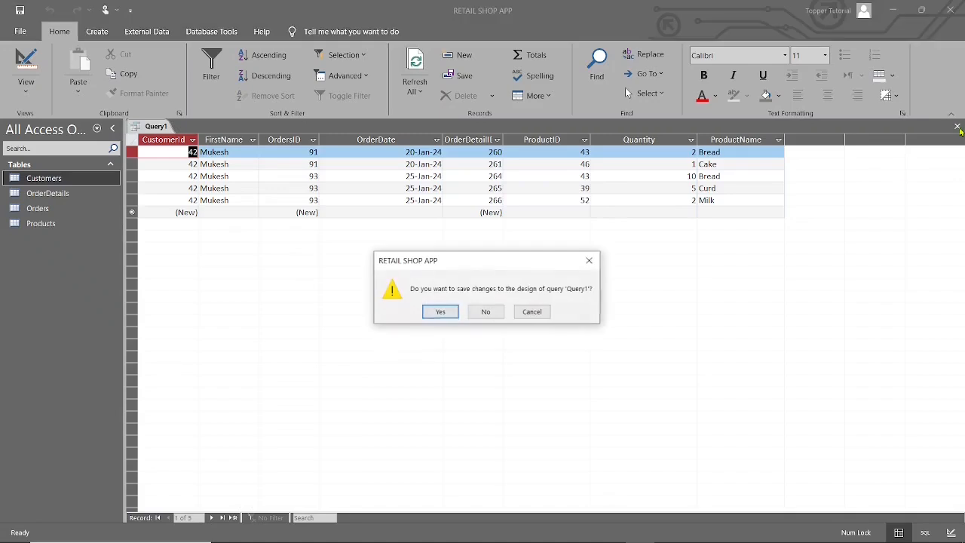
pyautogui.click(435, 320)
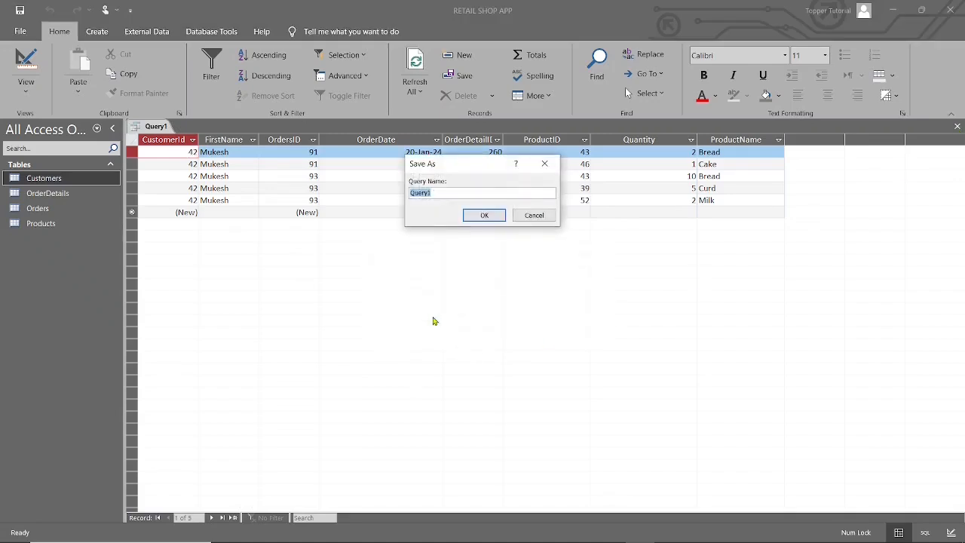
pyautogui.write('Mu')
pyautogui.write('ltipleTableQuery')
pyautogui.press('Return')
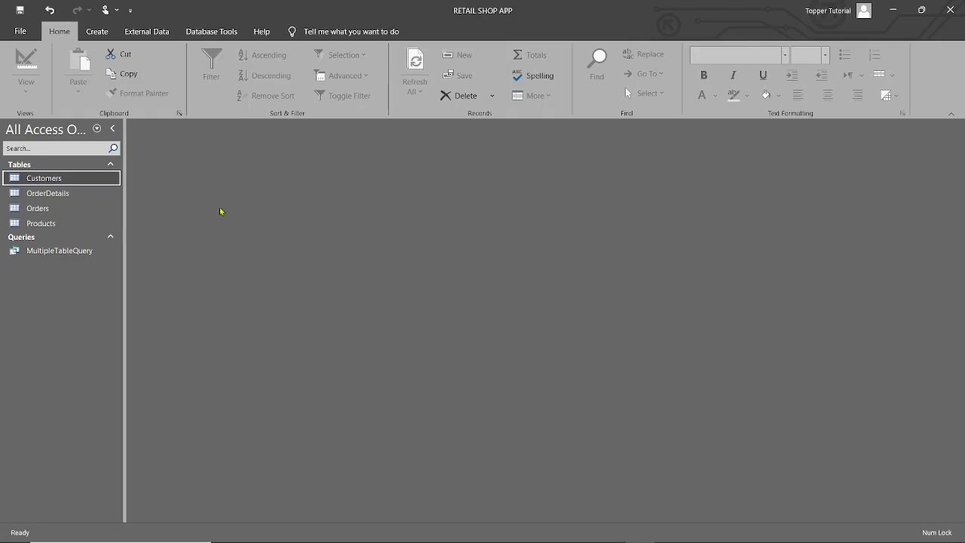
# Step: Create a new query in design view with the Customers and Orders tables
pyautogui.click(97, 34)
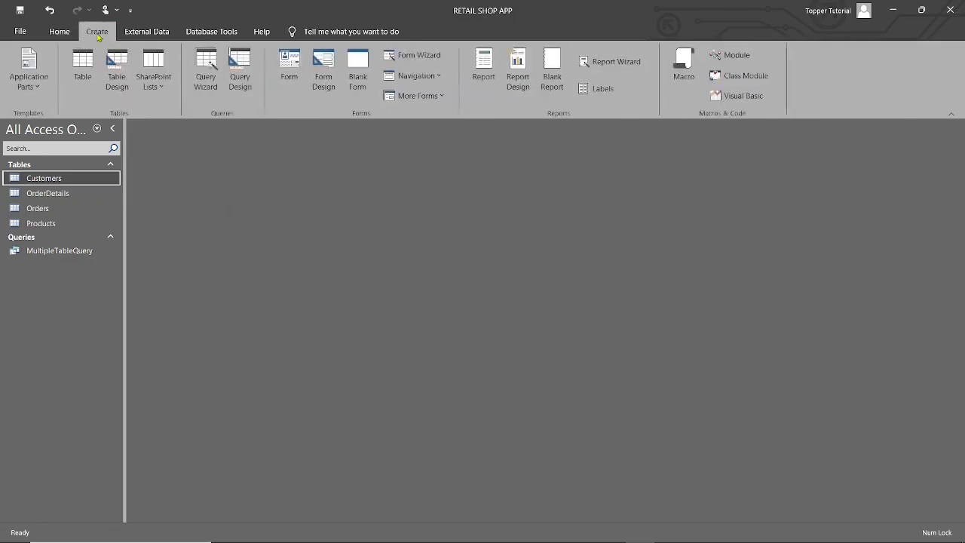
pyautogui.click(240, 70)
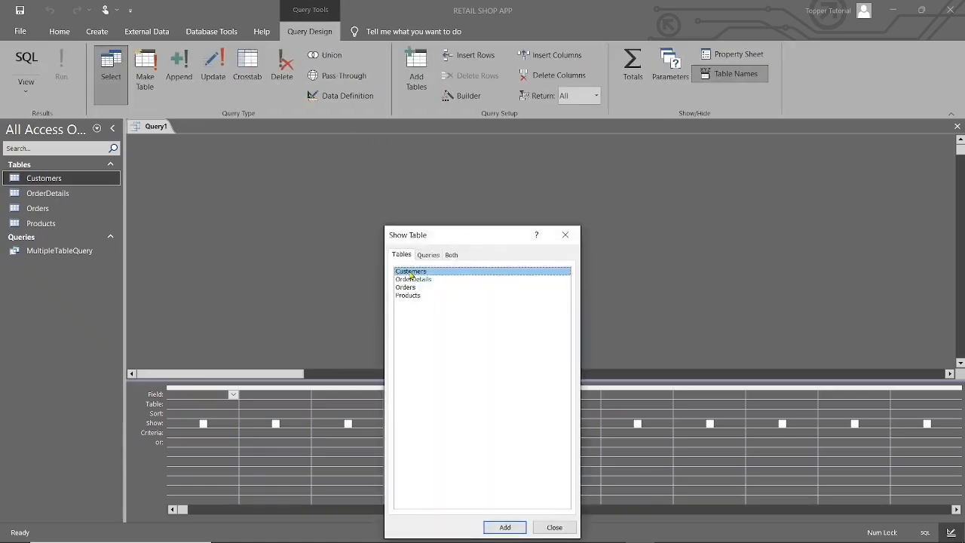
pyautogui.doubleClick(411, 273)
pyautogui.doubleClick(411, 288)
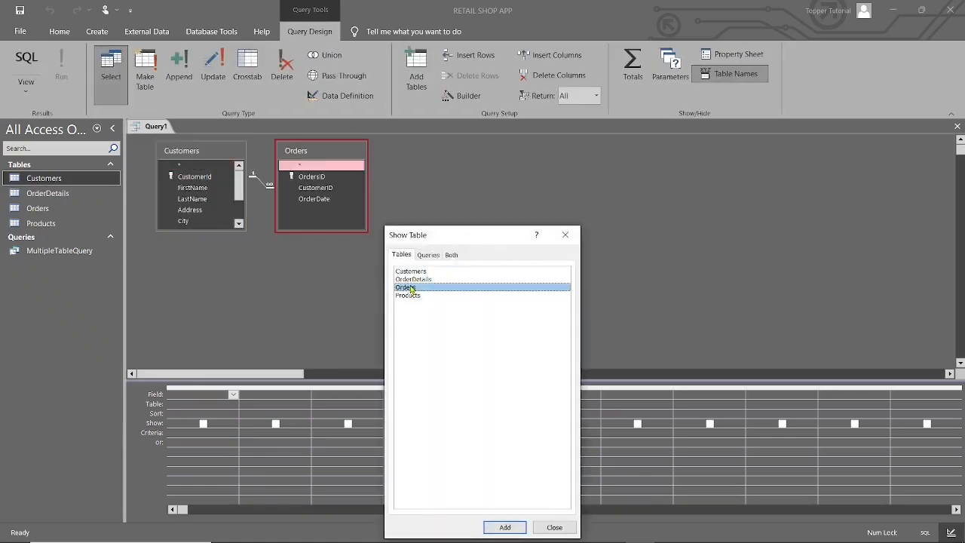
pyautogui.click(565, 234)
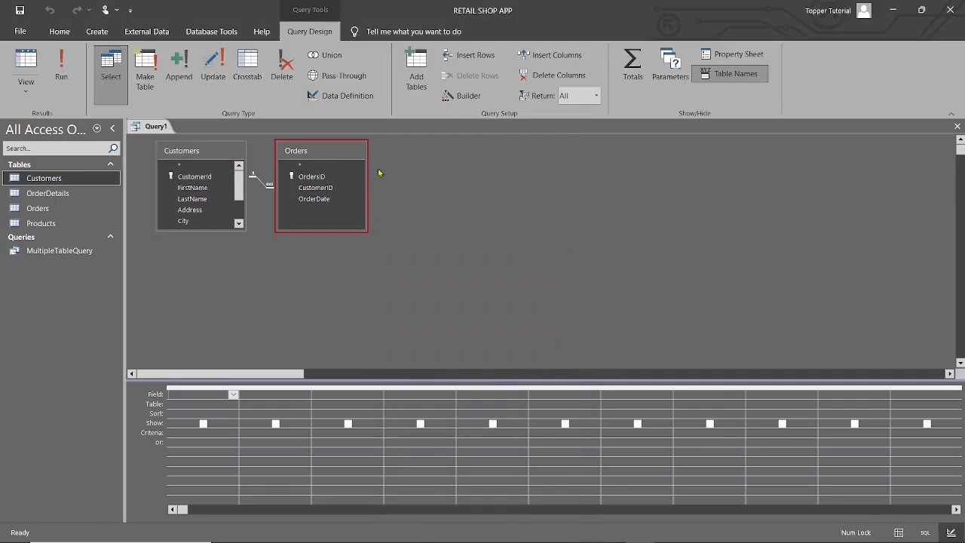
# Step: Place the Orders table lower and apart from Customers, and lengthen the Customers box to show all its fields
pyautogui.moveTo(328, 143)
pyautogui.mouseDown()
pyautogui.moveTo(329, 176)
pyautogui.moveTo(329, 147)
pyautogui.mouseUp()
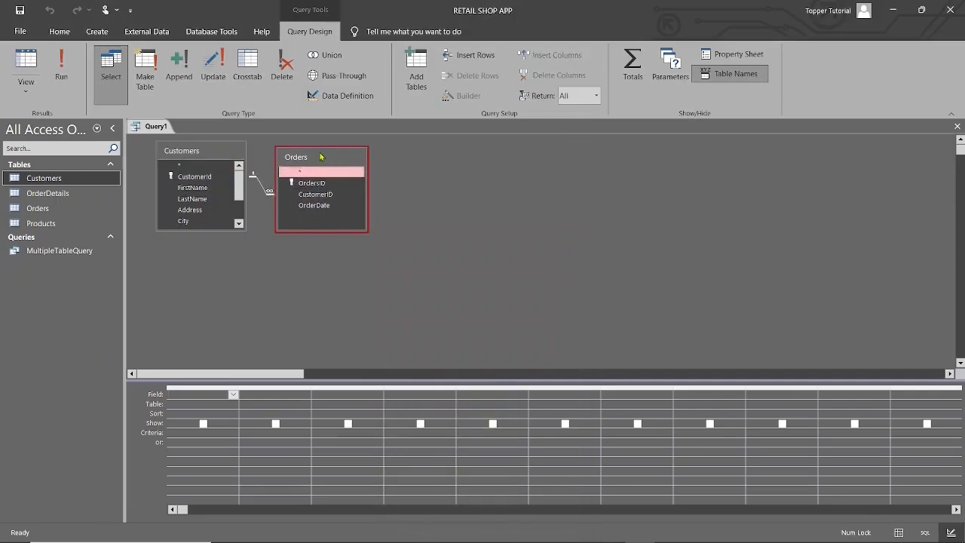
pyautogui.moveTo(322, 157); pyautogui.dragTo(357, 218)
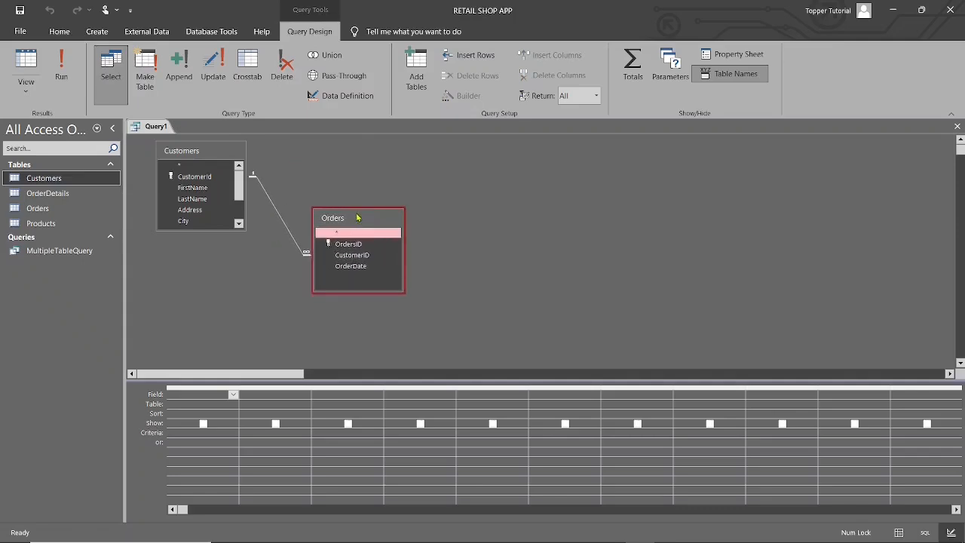
pyautogui.moveTo(206, 229); pyautogui.dragTo(205, 294)
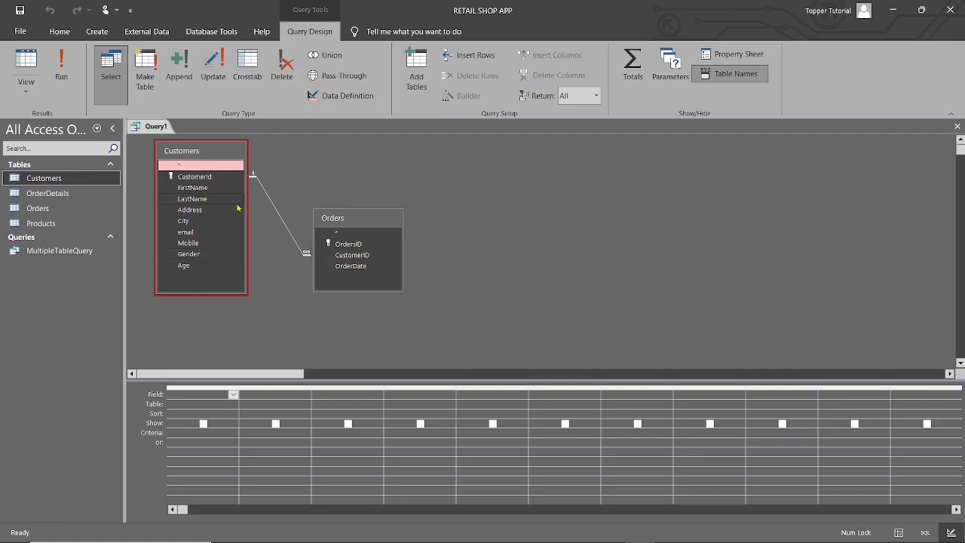
# Step: Open the Customers table, examine the related orders under each of the three customers, and close the table
pyautogui.doubleClick(47, 180)
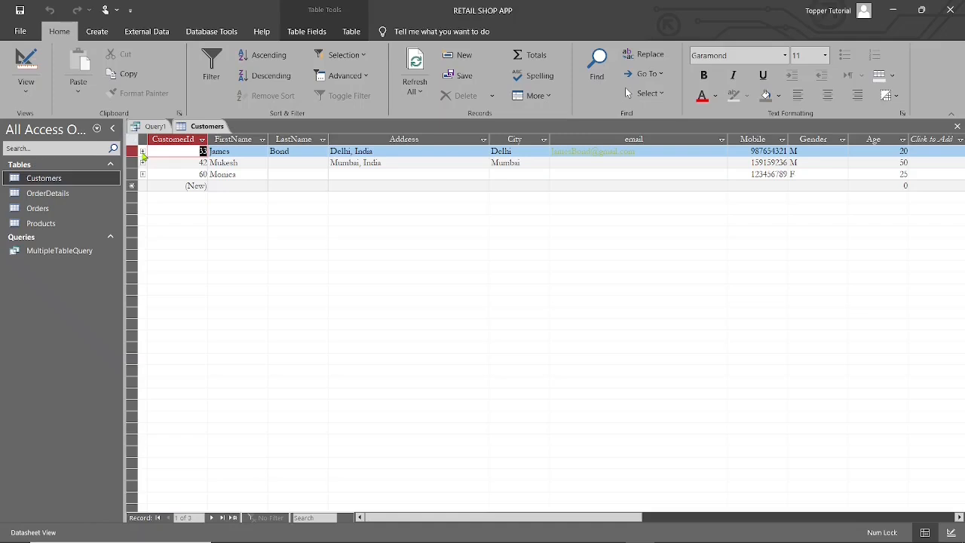
pyautogui.click(143, 152)
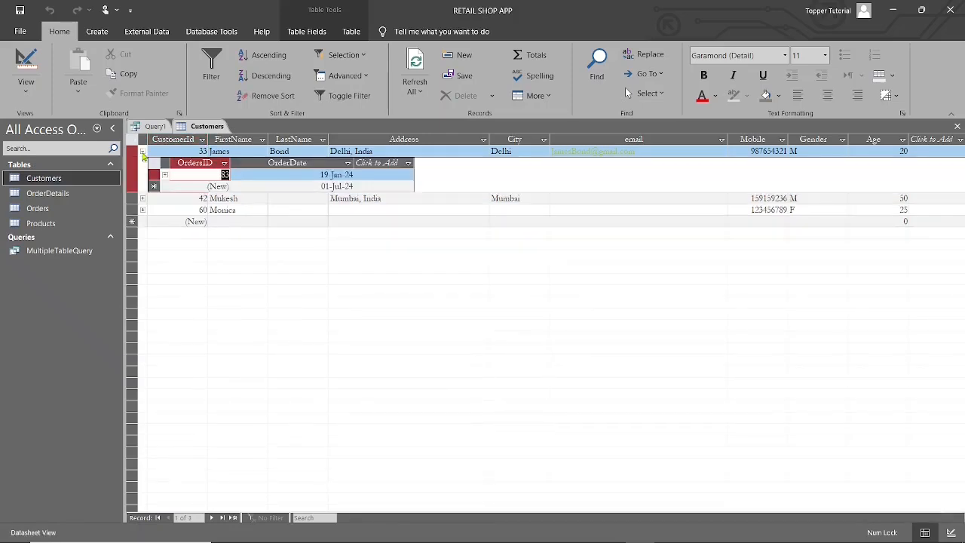
pyautogui.click(254, 176)
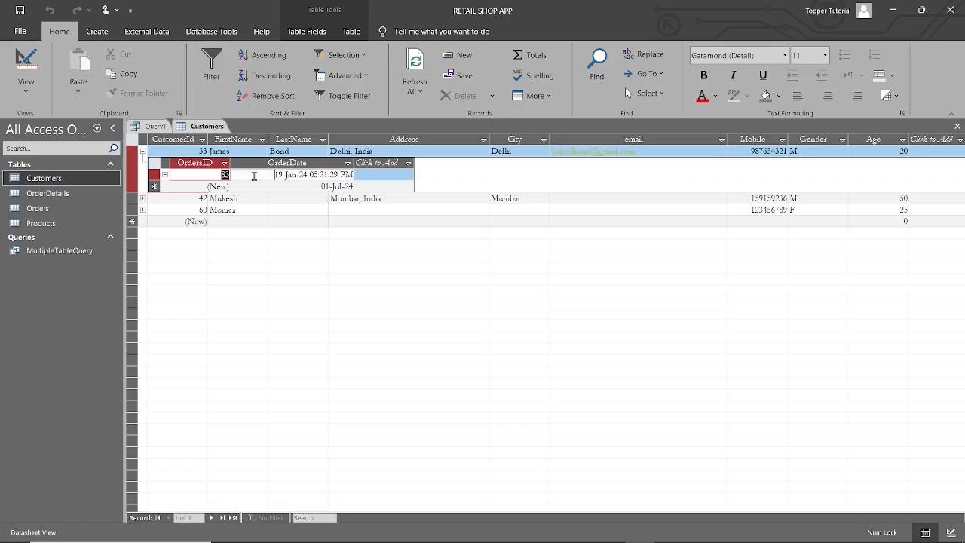
pyautogui.click(143, 151)
pyautogui.click(143, 163)
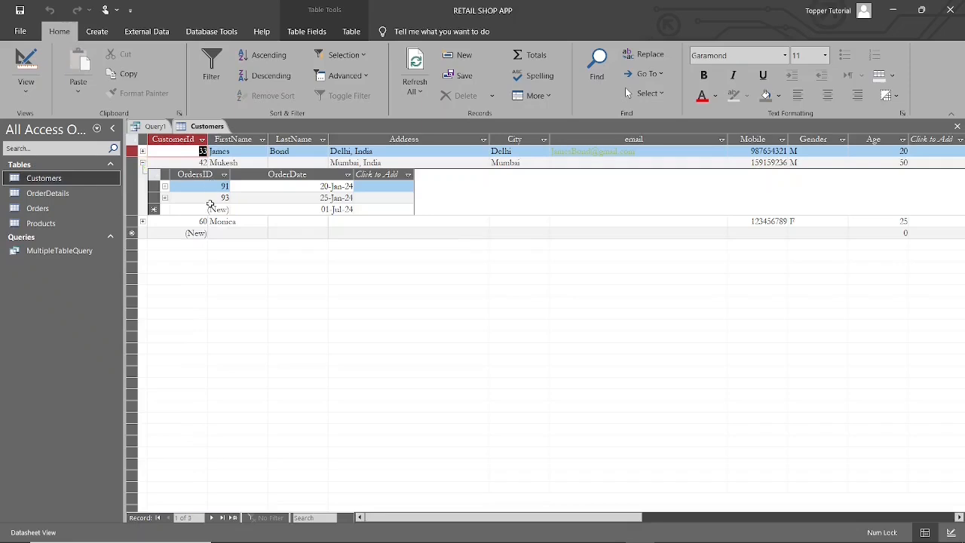
pyautogui.click(144, 163)
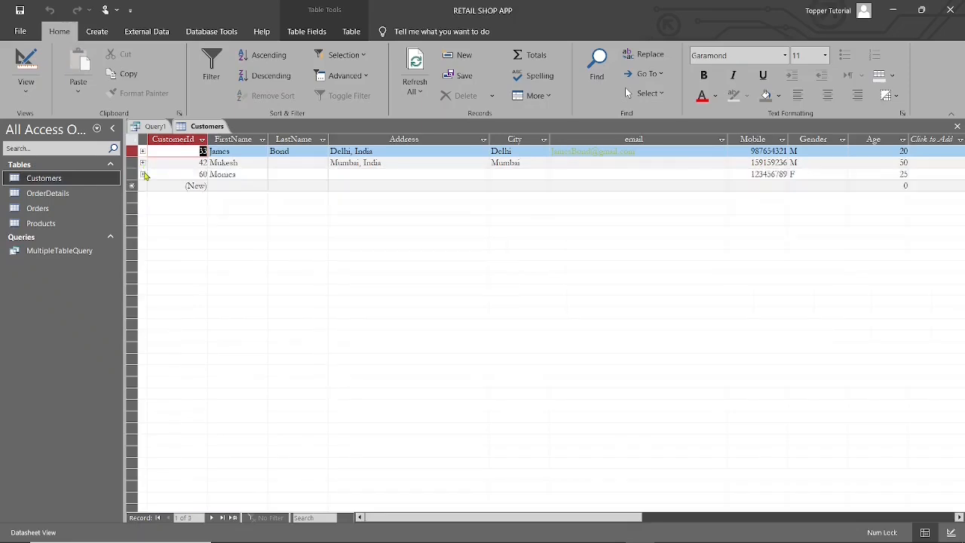
pyautogui.click(143, 175)
pyautogui.click(957, 127)
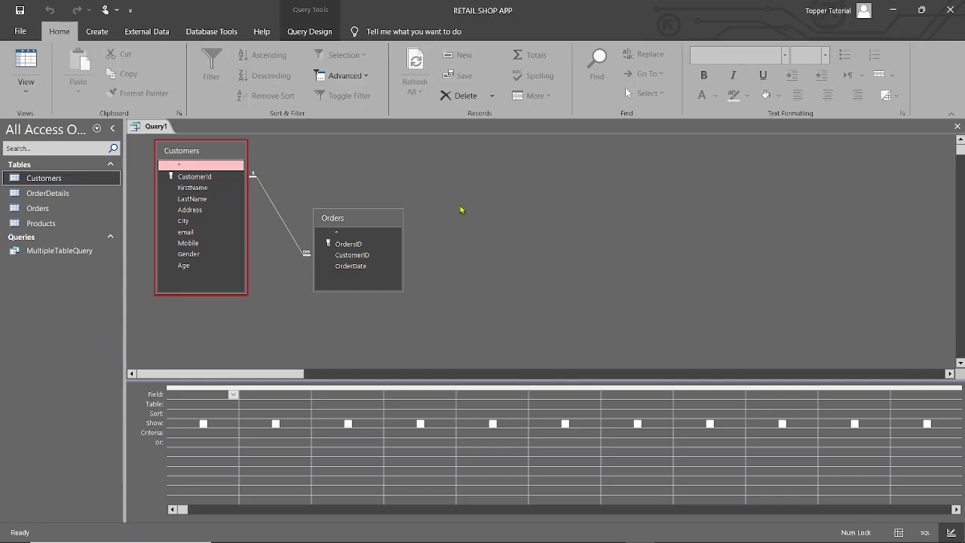
# Step: Add CustomerId and FirstName from Customers and OrdersID and OrderDate from Orders to the query grid
pyautogui.doubleClick(213, 177)
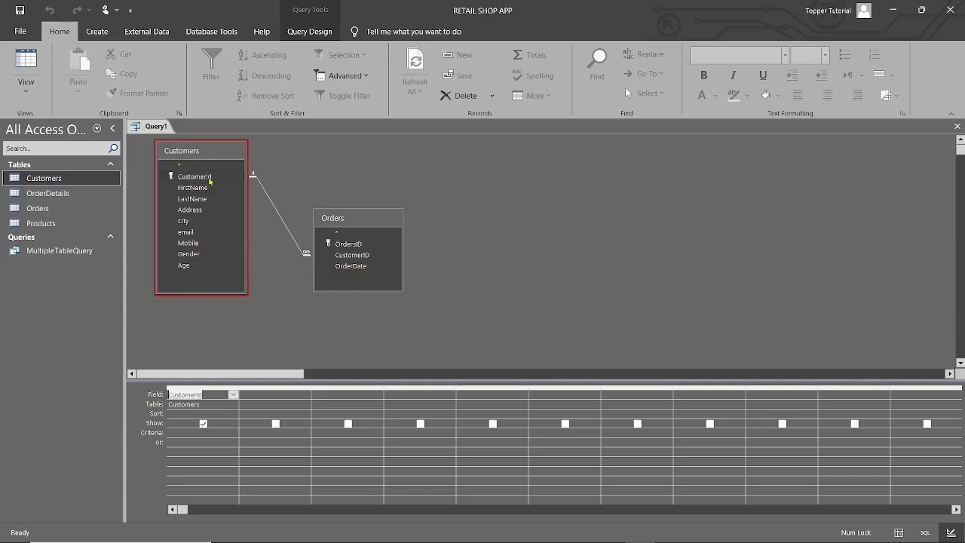
pyautogui.doubleClick(203, 188)
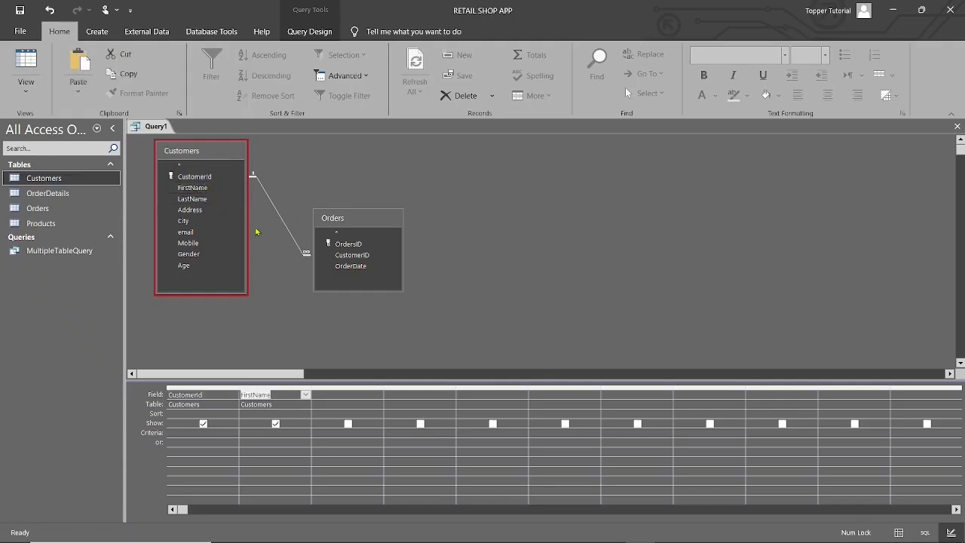
pyautogui.click(358, 245)
pyautogui.doubleClick(354, 245)
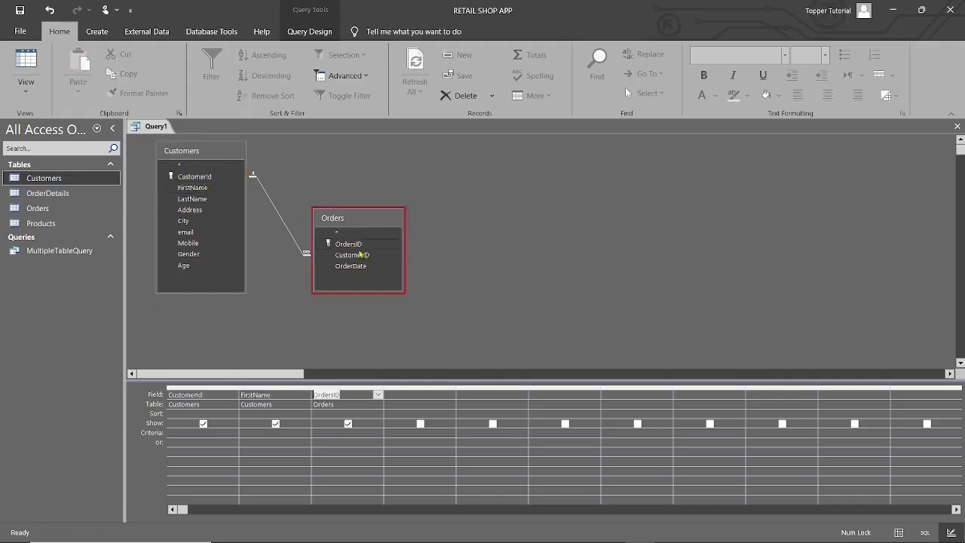
pyautogui.doubleClick(354, 268)
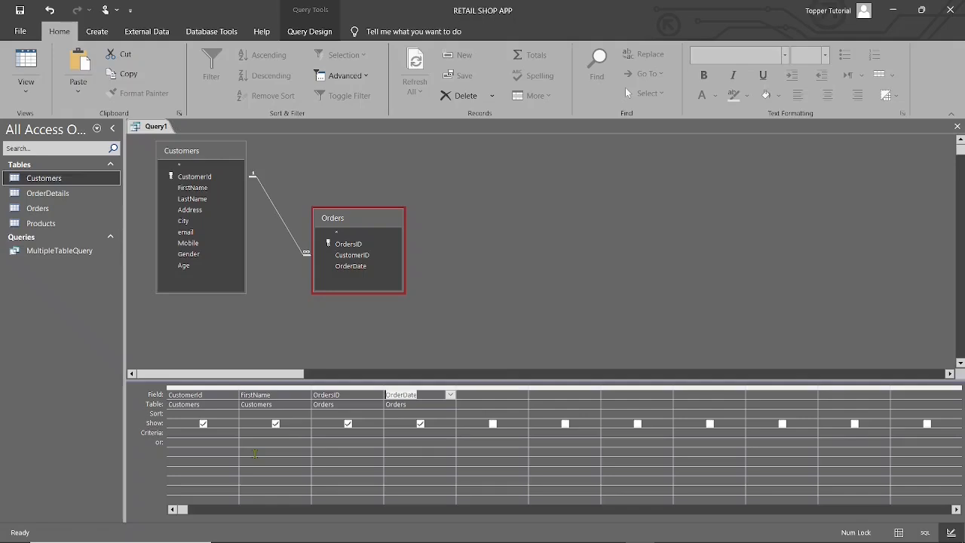
# Step: Review the join types between Customers and Orders, keep only rows with equal joined fields, and check the query's results
pyautogui.click(278, 215)
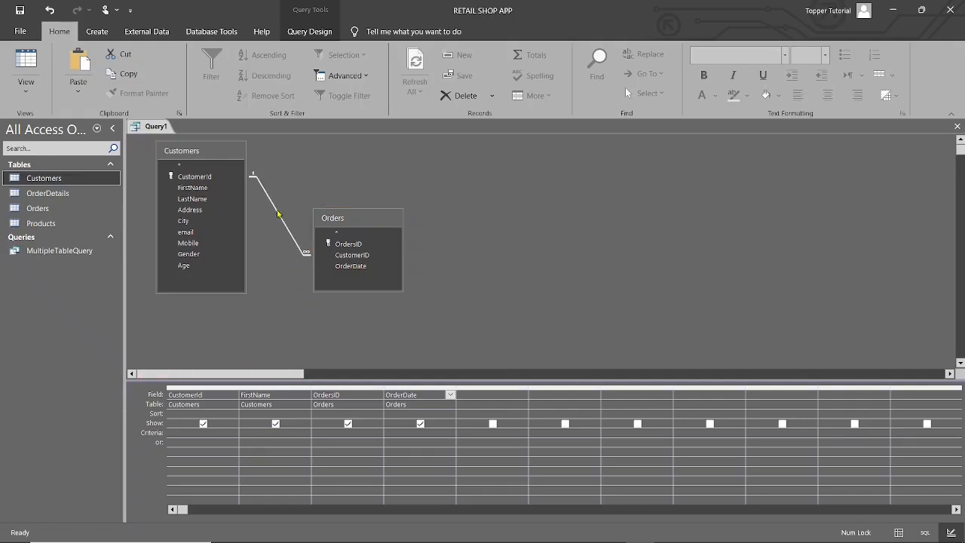
pyautogui.rightClick(279, 215)
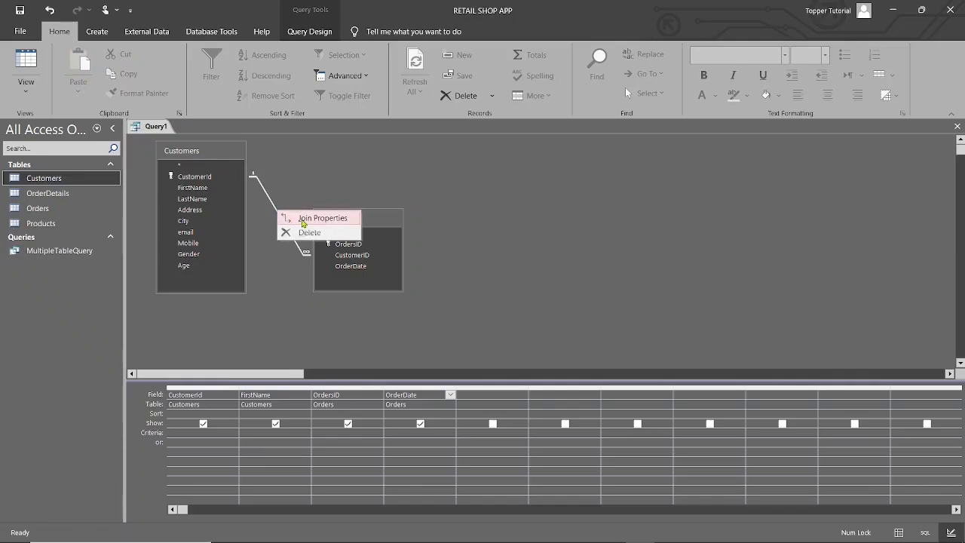
pyautogui.click(302, 223)
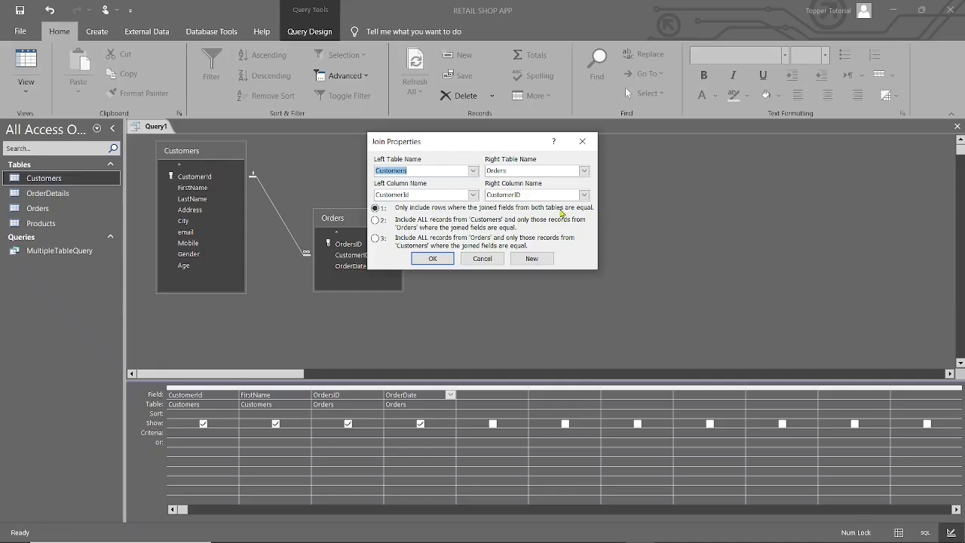
pyautogui.click(377, 221)
pyautogui.click(377, 239)
pyautogui.click(375, 208)
pyautogui.click(431, 259)
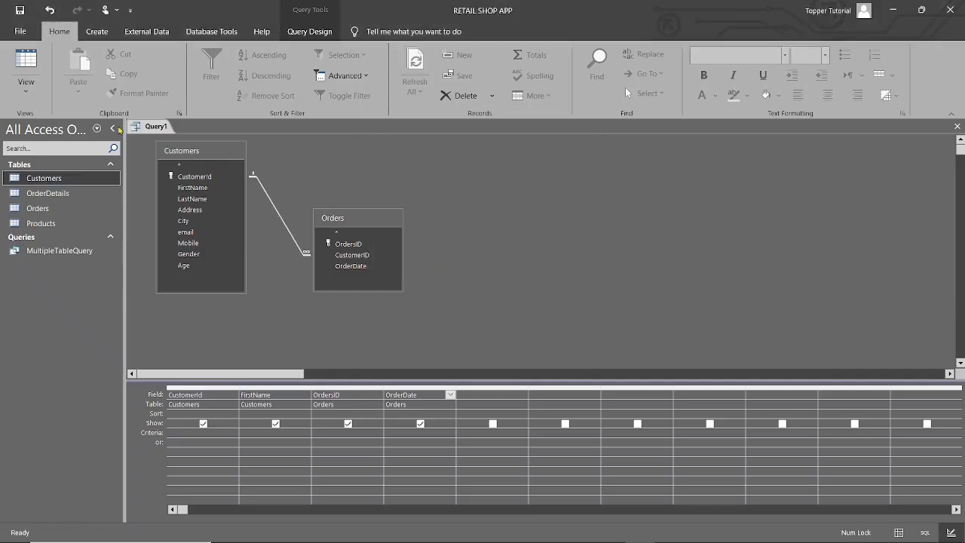
pyautogui.click(25, 85)
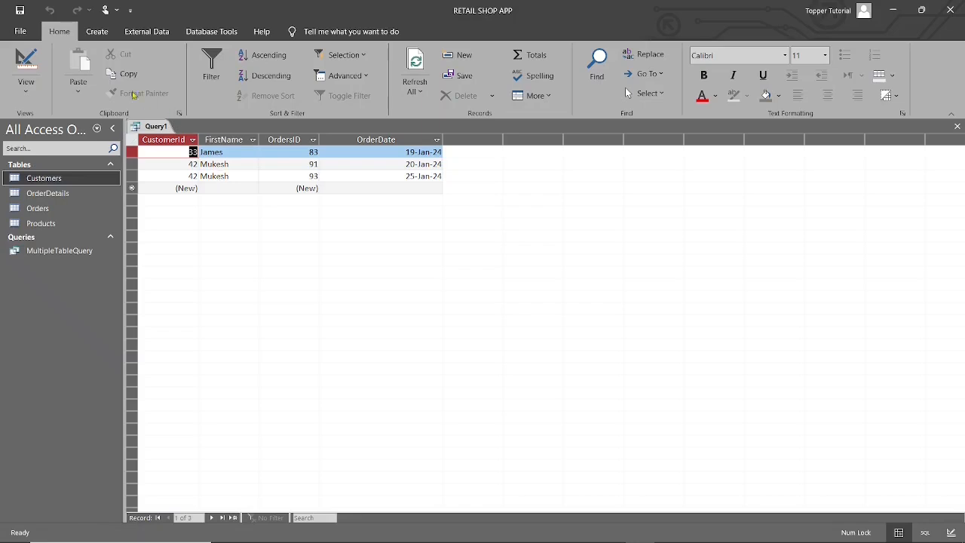
pyautogui.click(30, 72)
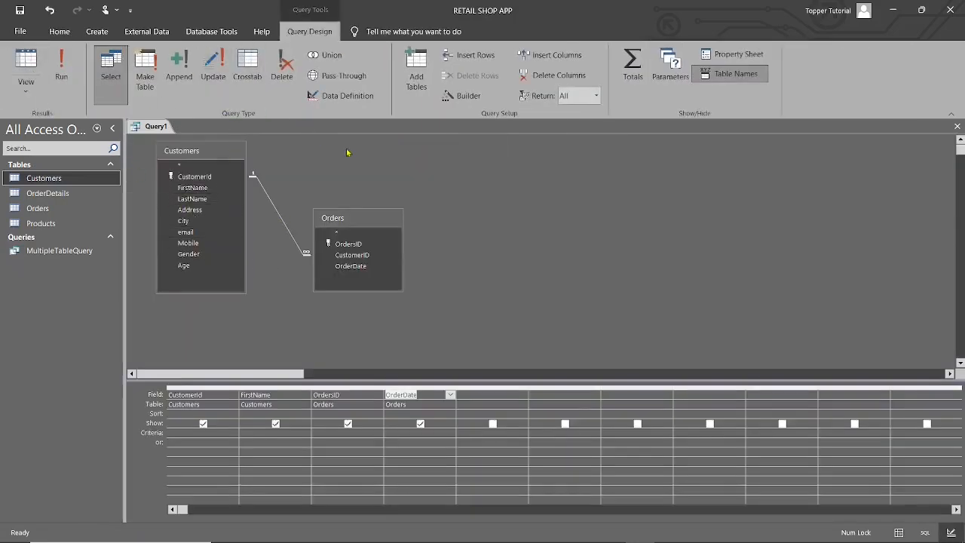
# Step: Set the join to include all records from Customers and only matching Orders, and run the query to check its rows
pyautogui.rightClick(273, 205)
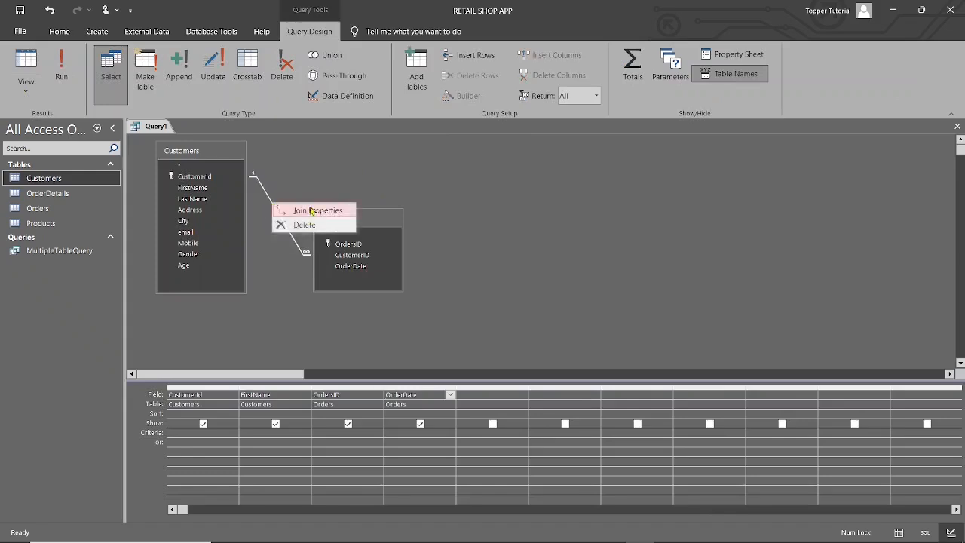
pyautogui.click(306, 212)
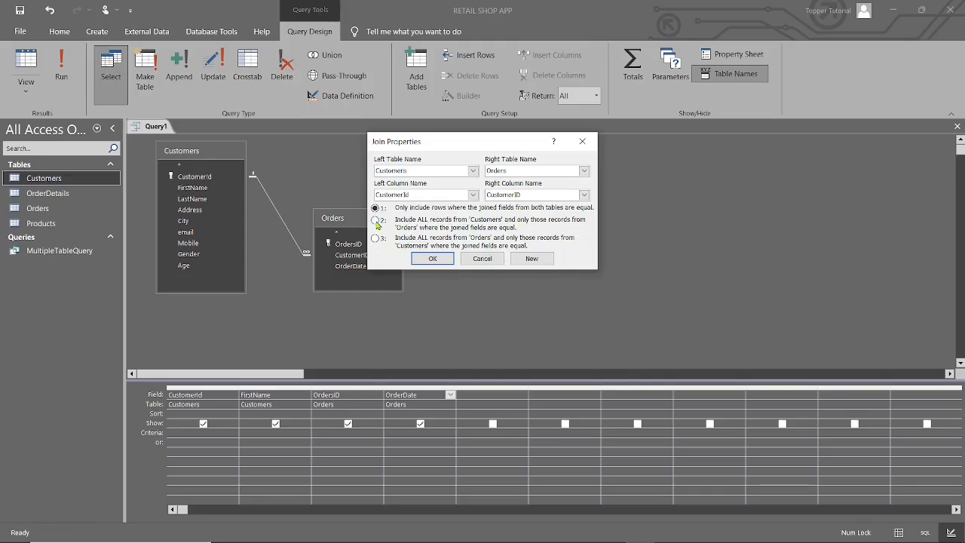
pyautogui.click(376, 219)
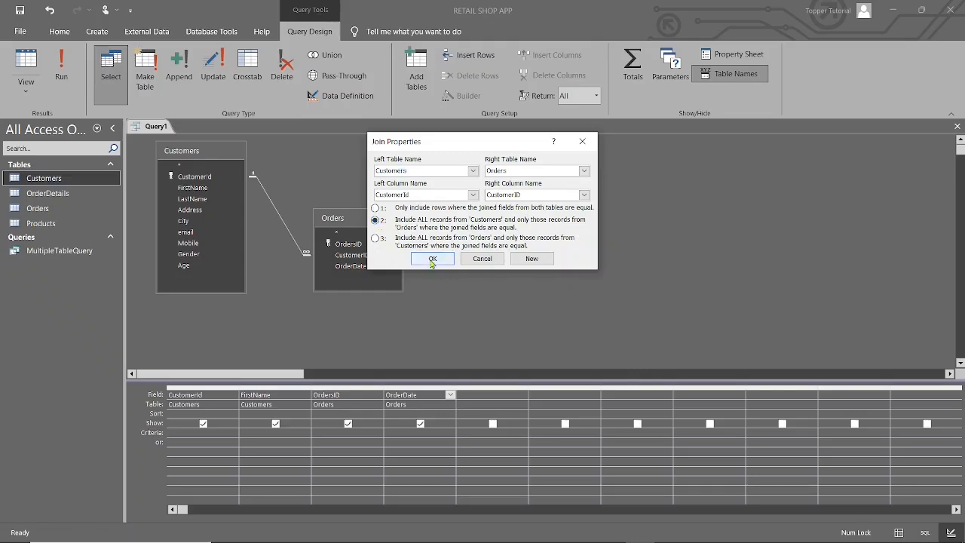
pyautogui.click(432, 258)
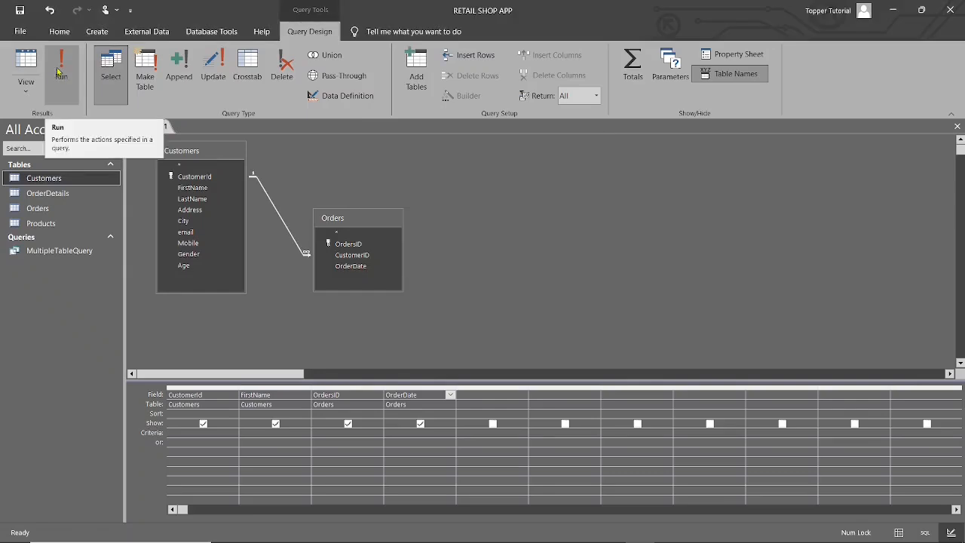
pyautogui.click(58, 71)
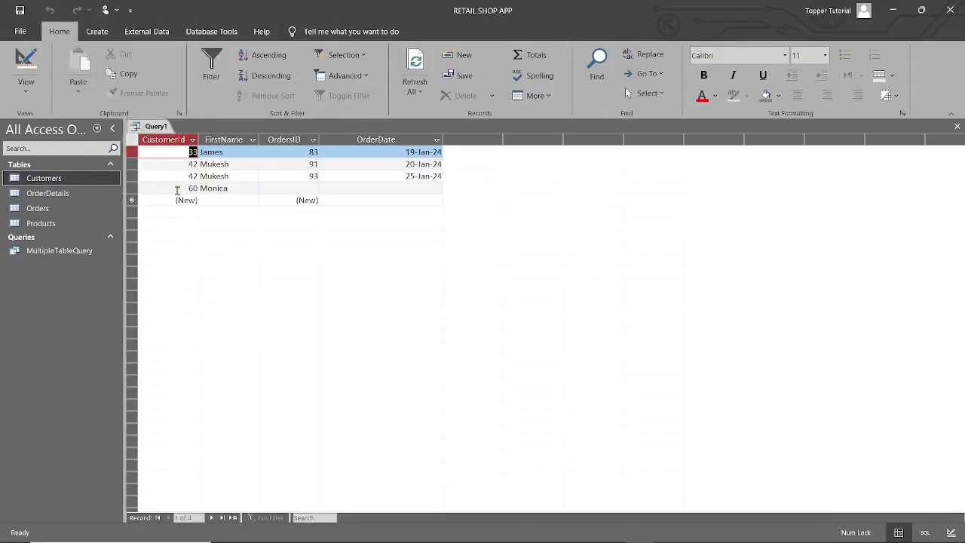
pyautogui.click(239, 187)
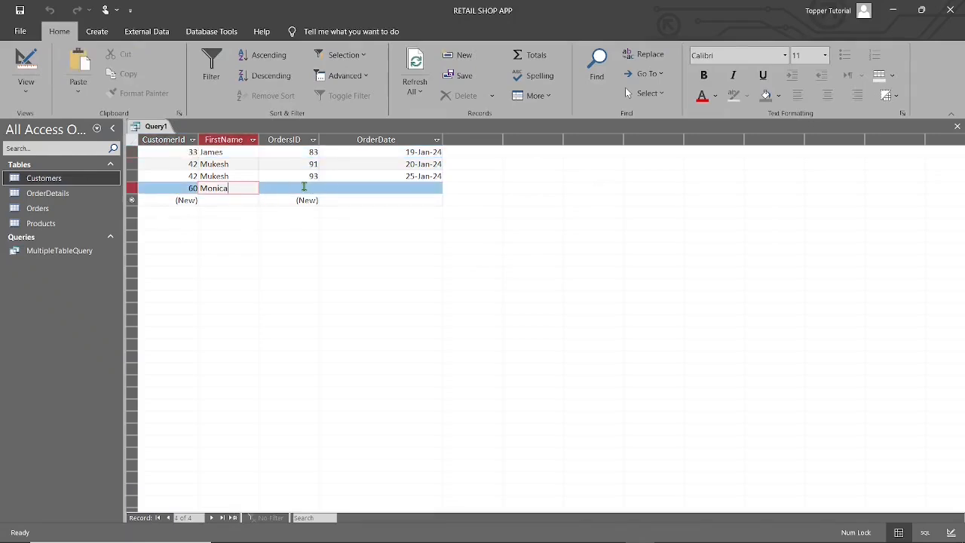
pyautogui.click(27, 62)
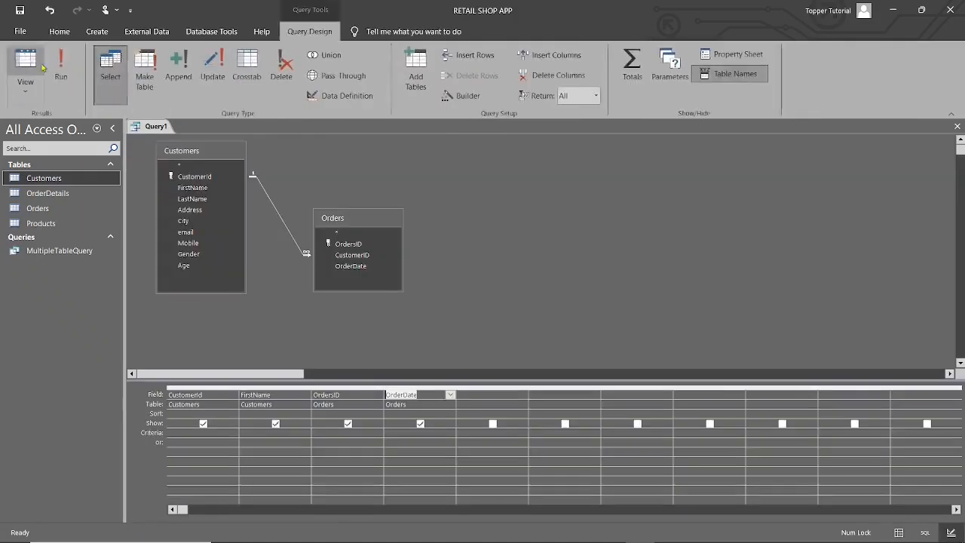
# Step: Set the join to include all records from Orders and only matching Customers, and run the query
pyautogui.rightClick(269, 199)
pyautogui.click(297, 204)
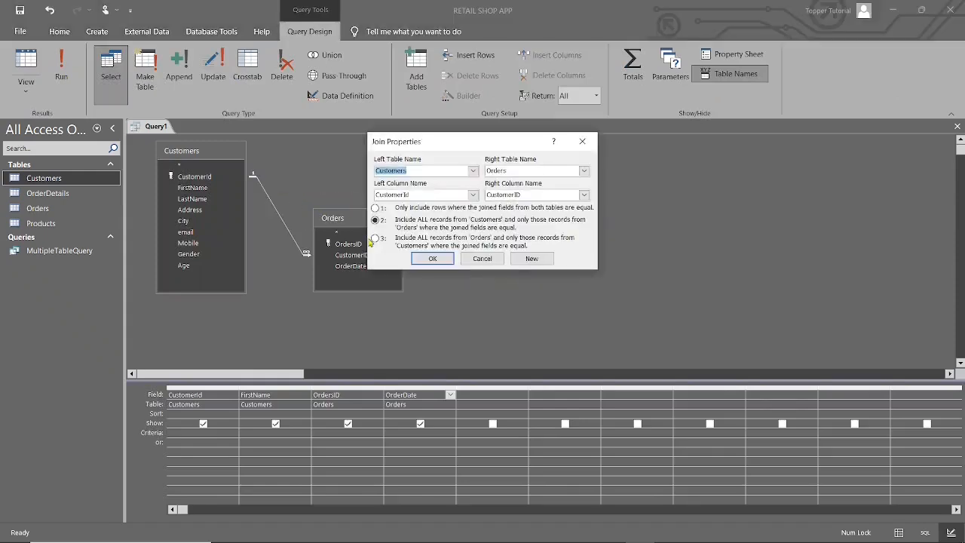
pyautogui.click(375, 238)
pyautogui.click(432, 258)
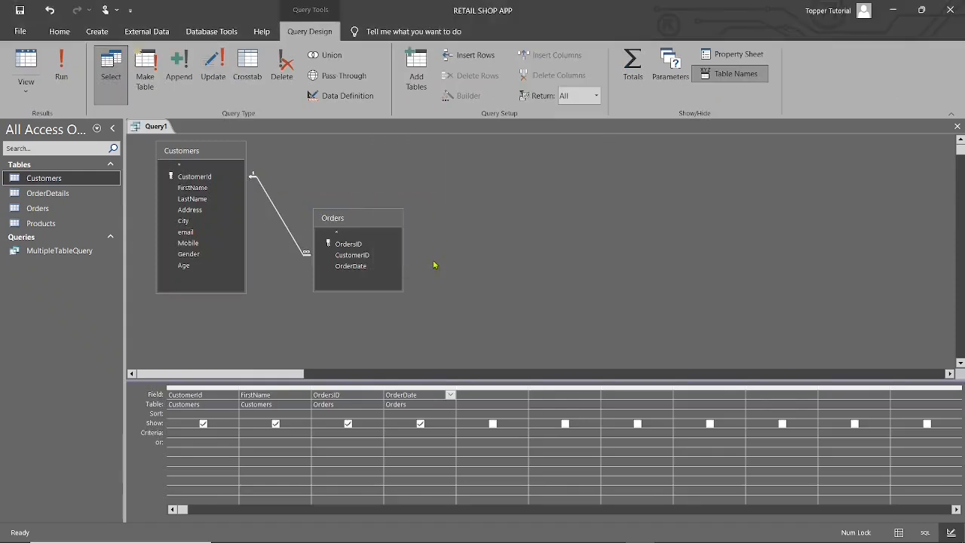
pyautogui.click(70, 68)
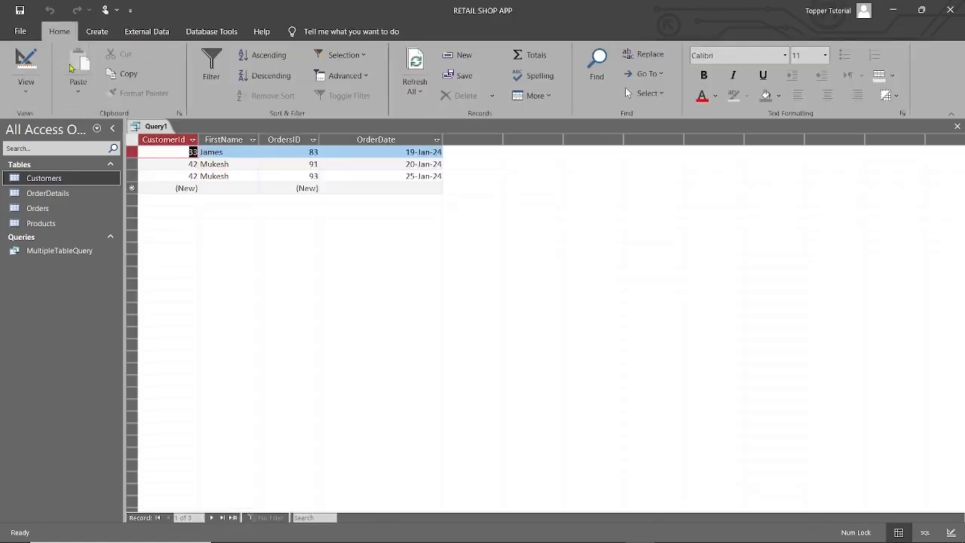
# Step: Close the Customers and Orders query and save it under the name JoinQuery
pyautogui.click(957, 127)
pyautogui.click(439, 310)
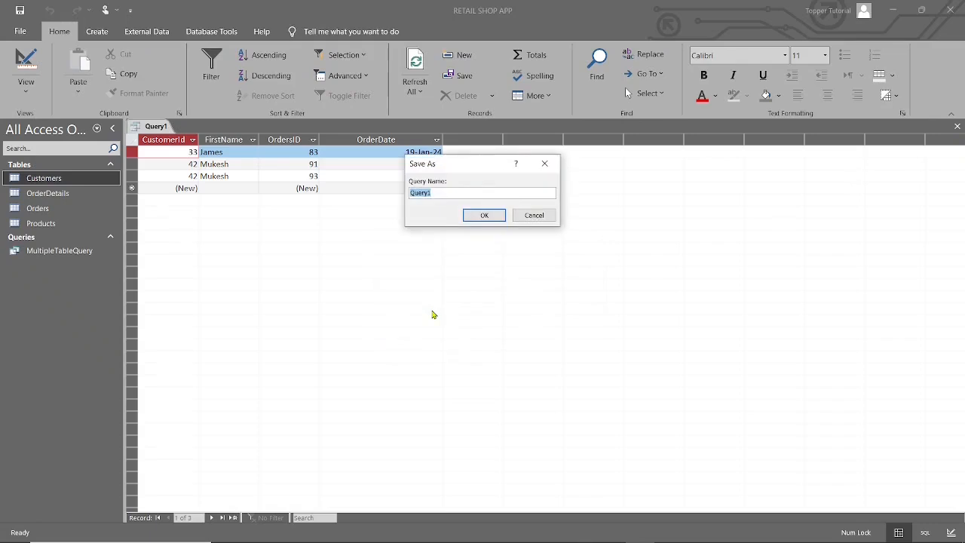
pyautogui.write('JoinQuery')
pyautogui.click(487, 216)
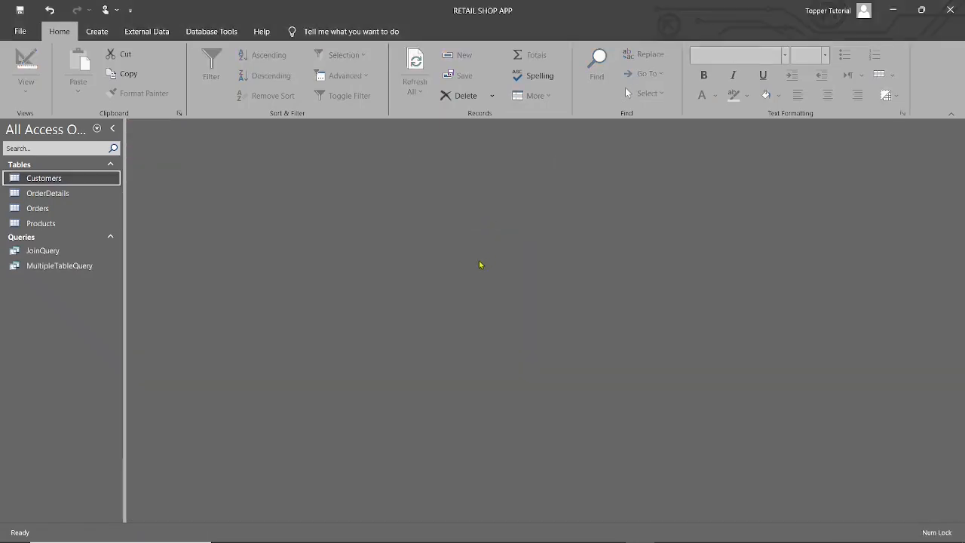